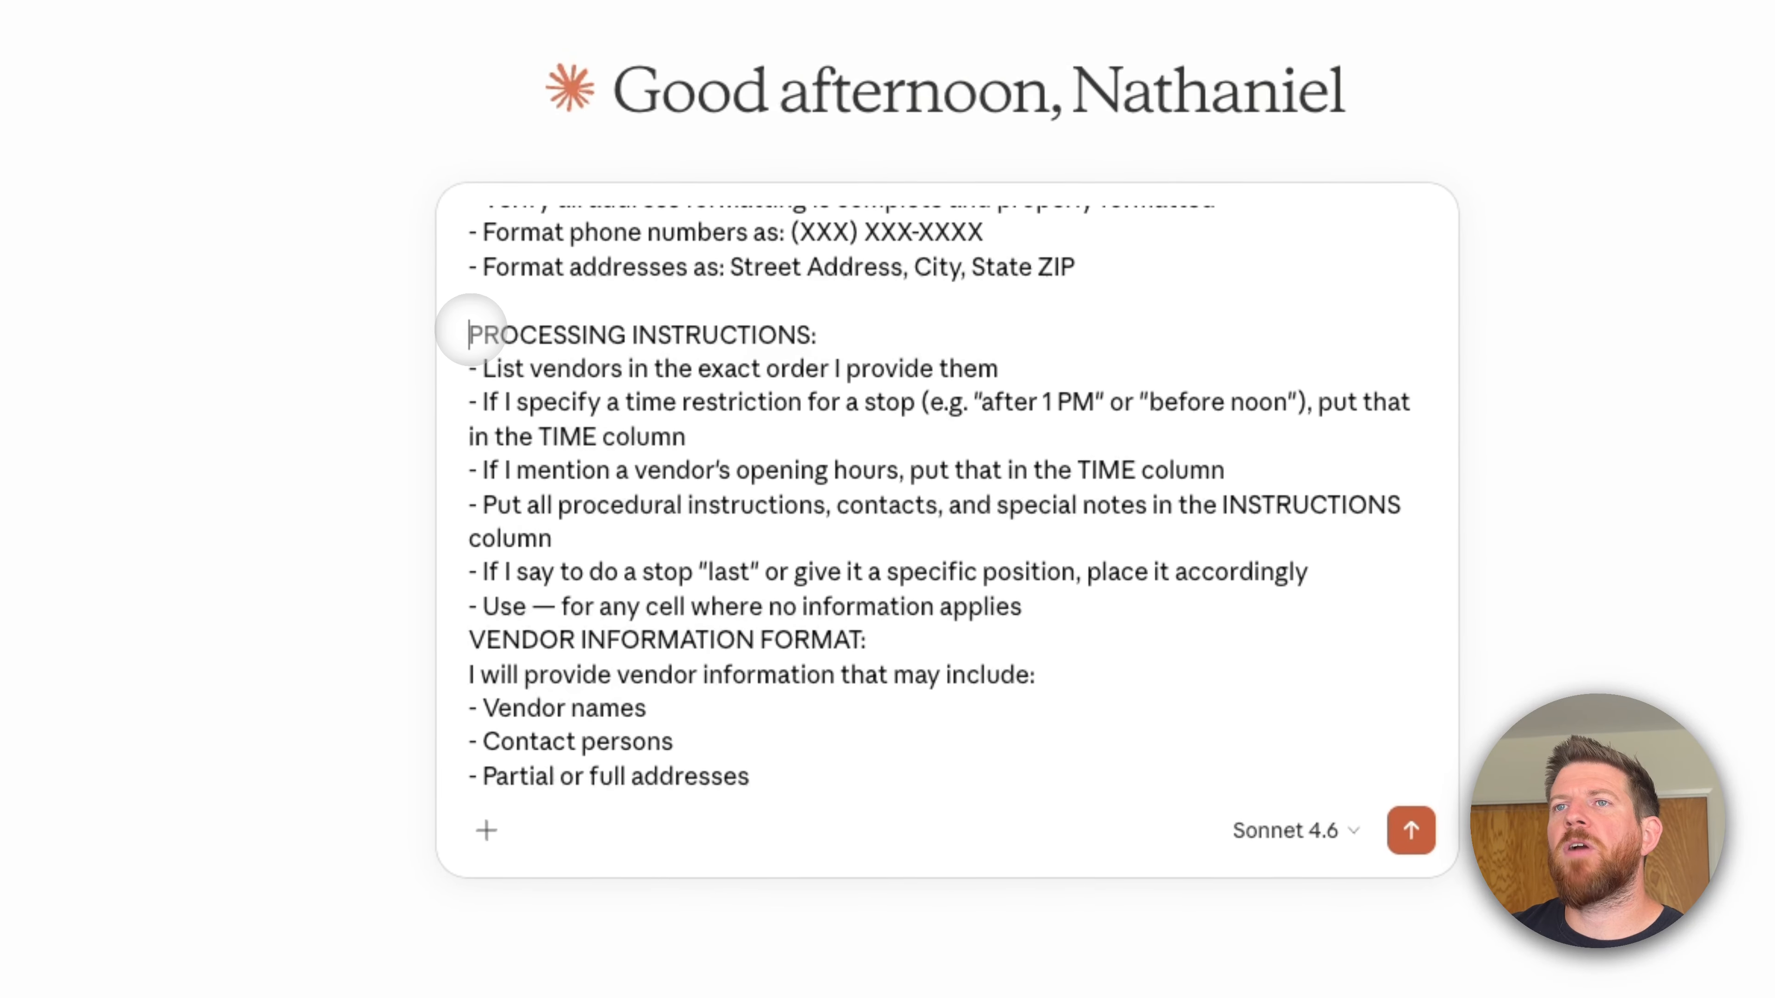
Examine the processing instructions section of the pickup list prompt, including its rules for opening hours and instructions
{"action": "left_click_drag", "start_coordinate": [470, 335], "coordinate": [828, 345]}
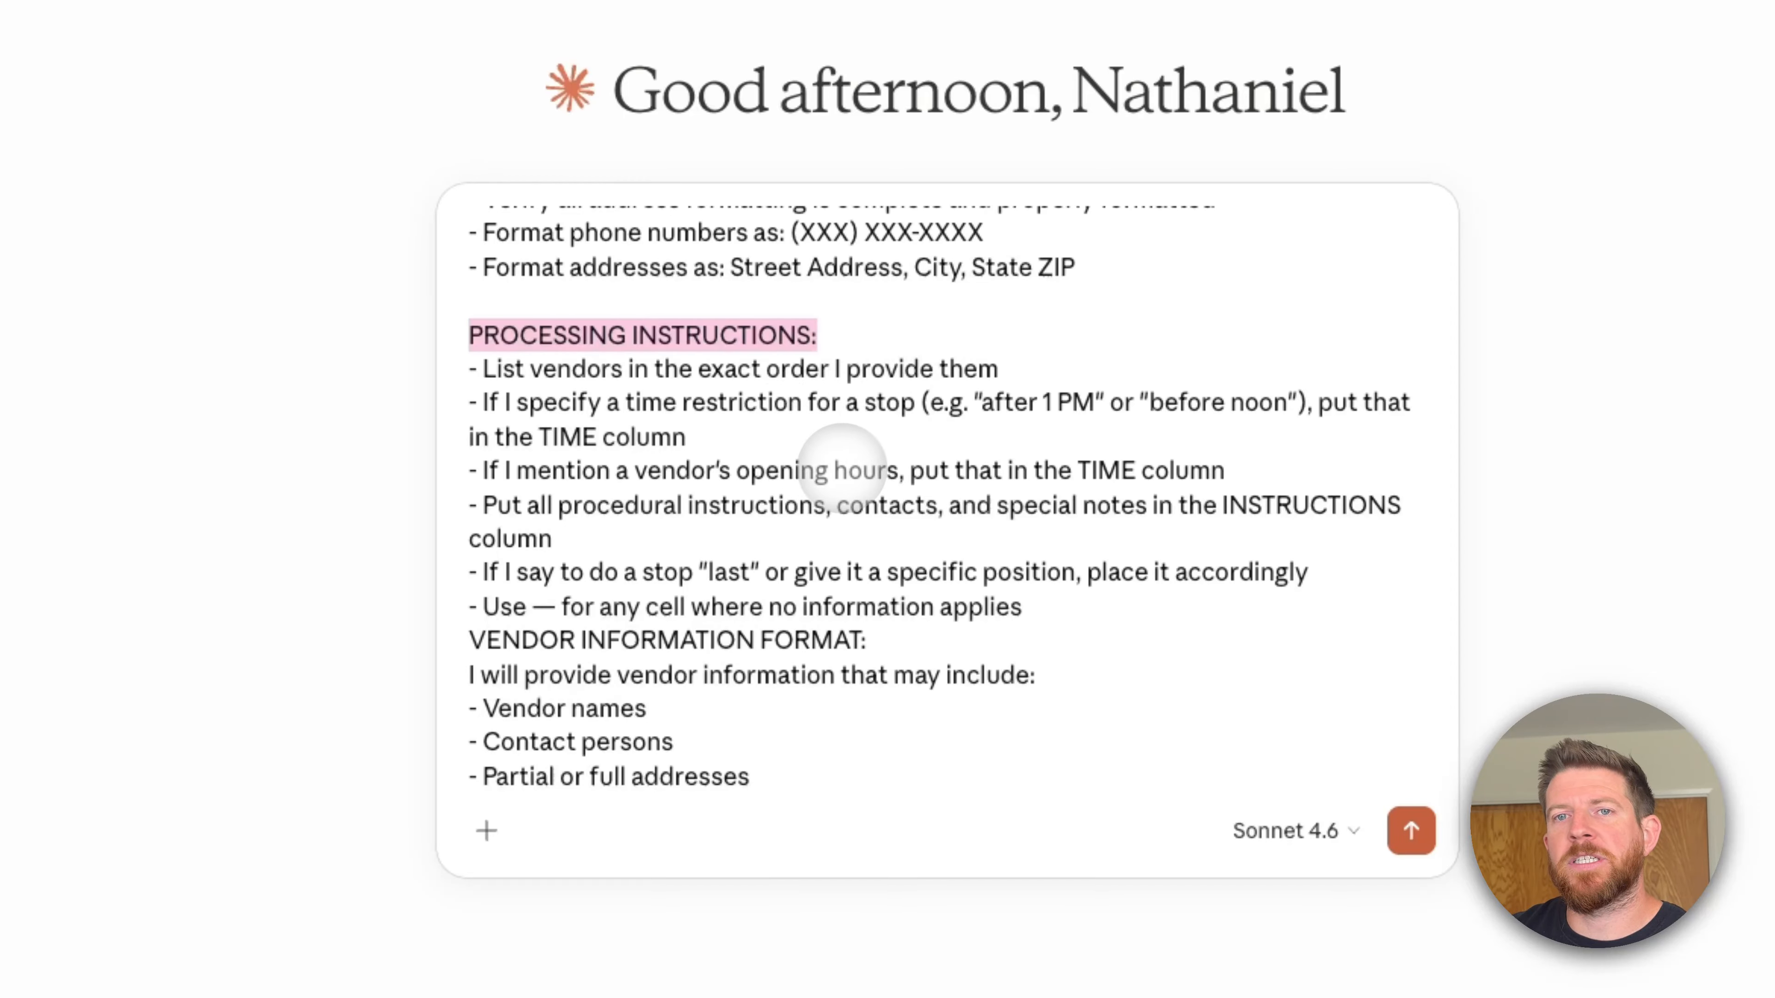
{"action": "left_click_drag", "start_coordinate": [480, 471], "coordinate": [663, 477]}
{"action": "left_click", "coordinate": [598, 508]}
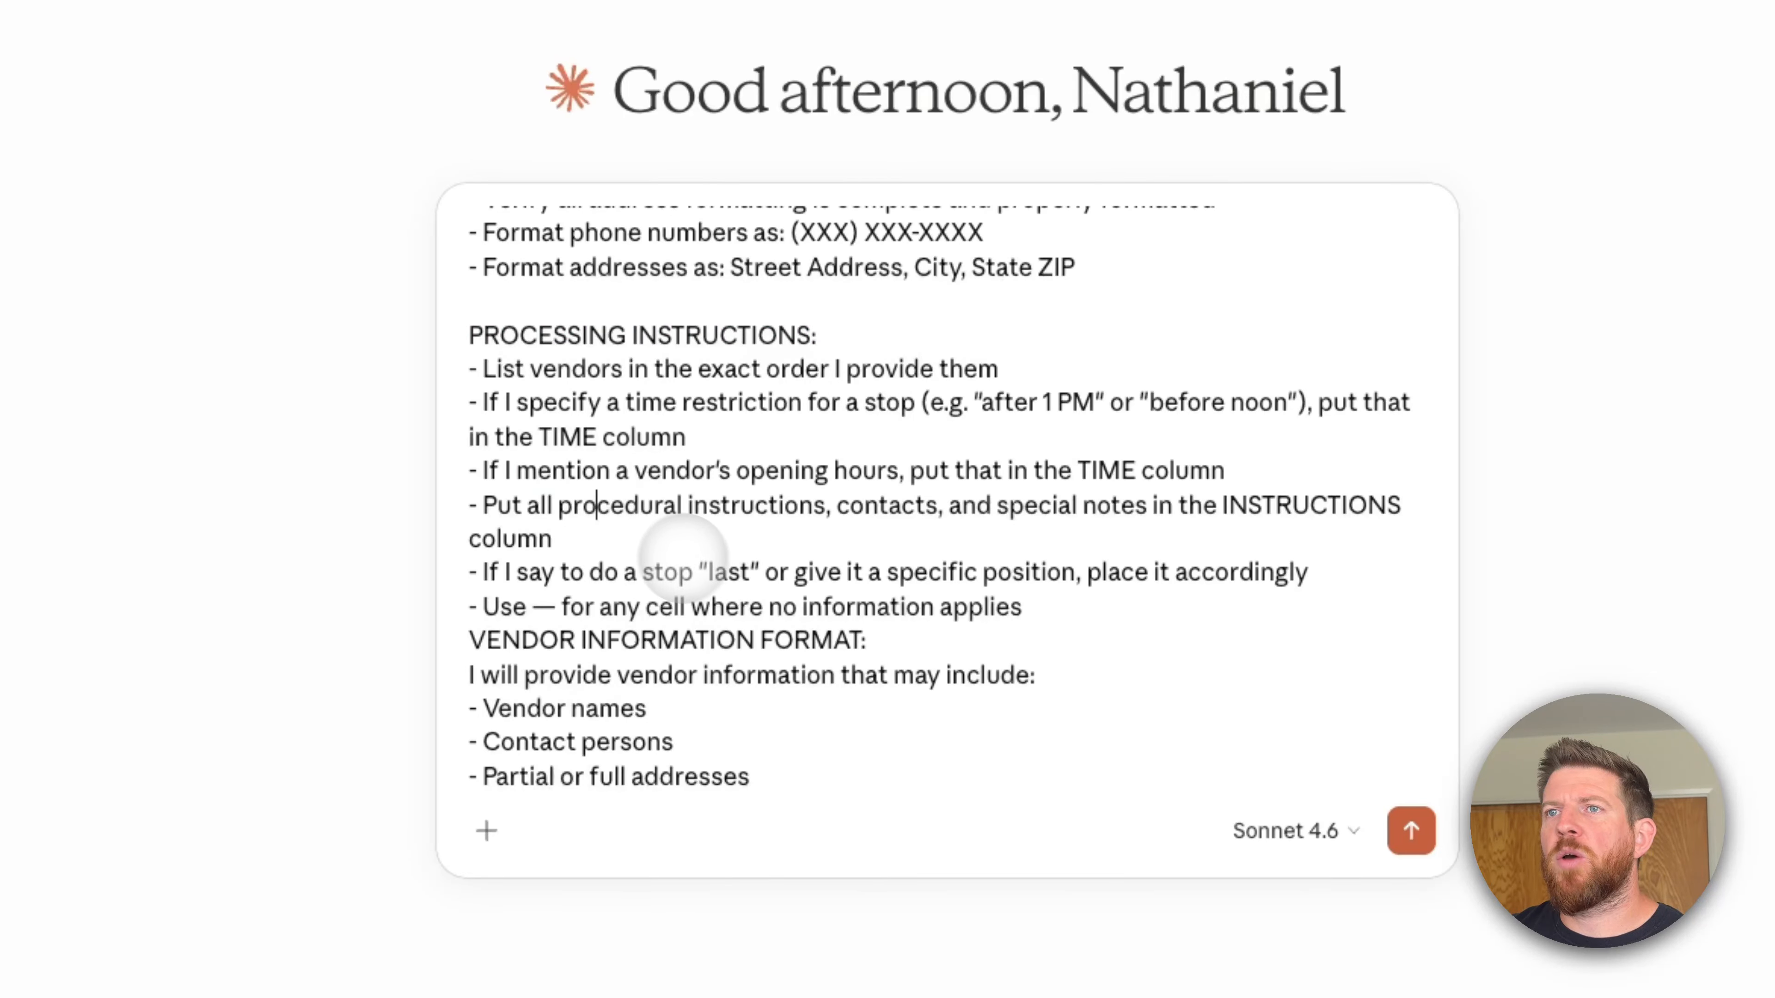
{"action": "left_click", "coordinate": [647, 538]}
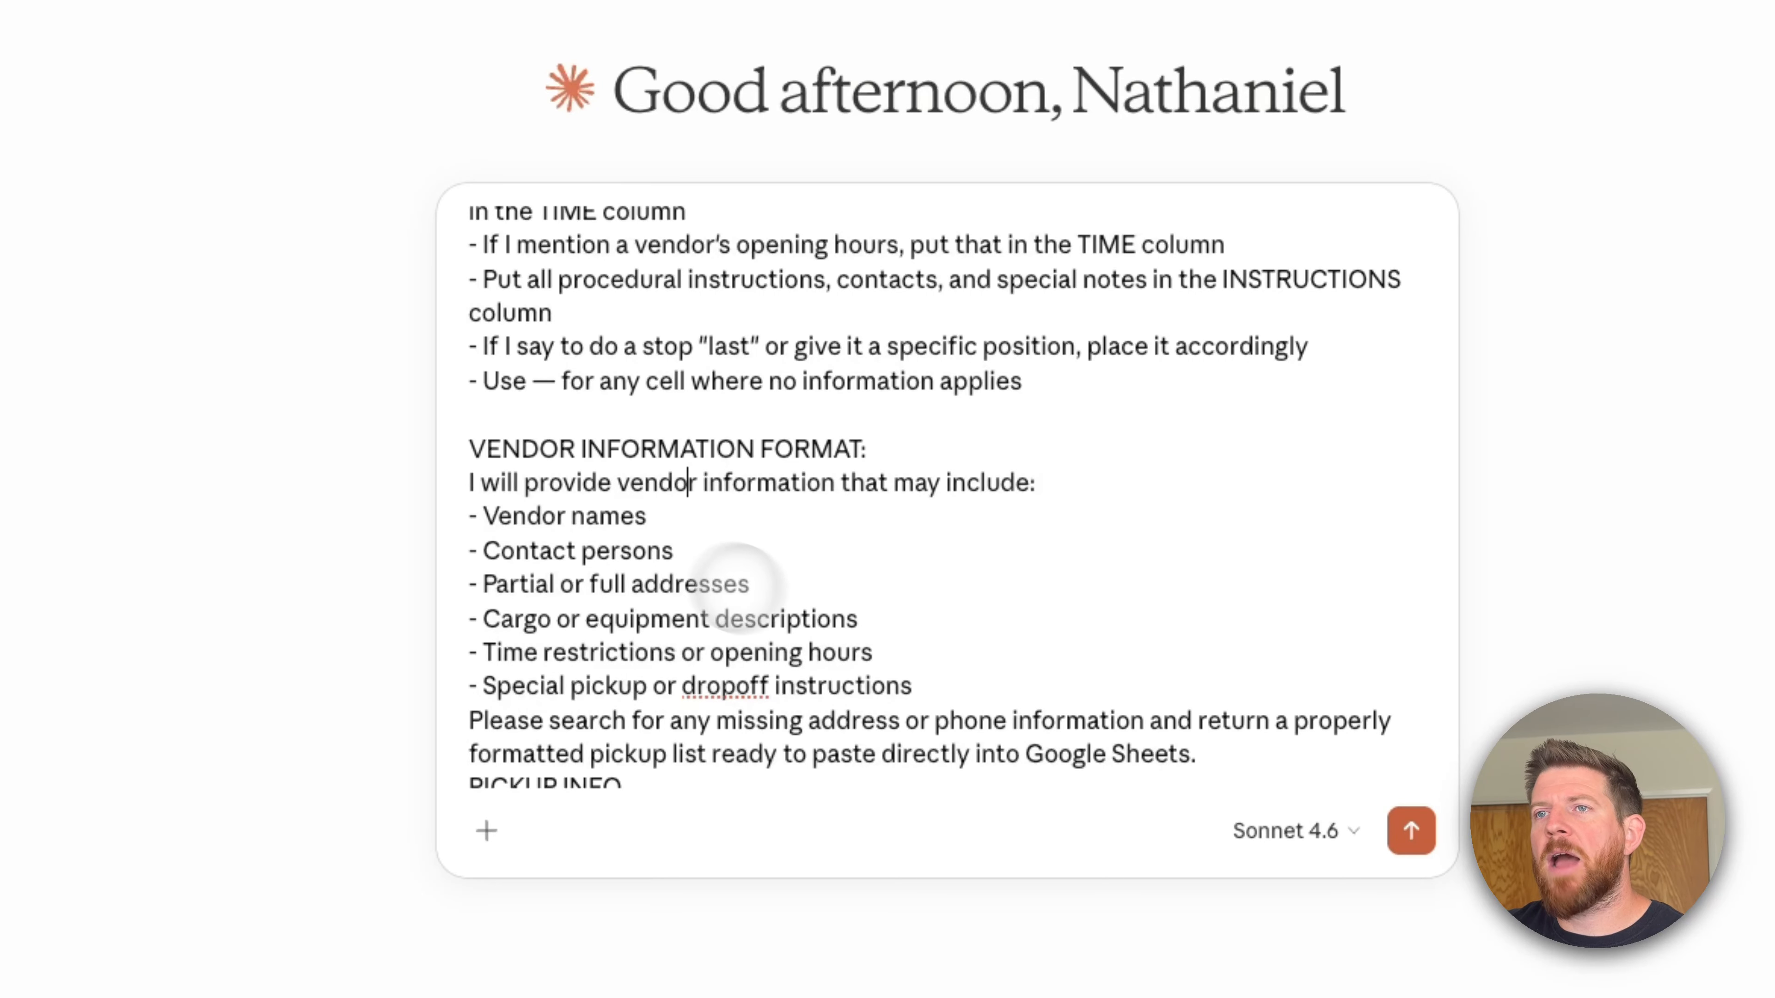
Insert a blank line between the vendor information format list and the request to search for missing information
{"action": "scroll", "coordinate": [759, 625], "scroll_direction": "down", "scroll_amount": 1}
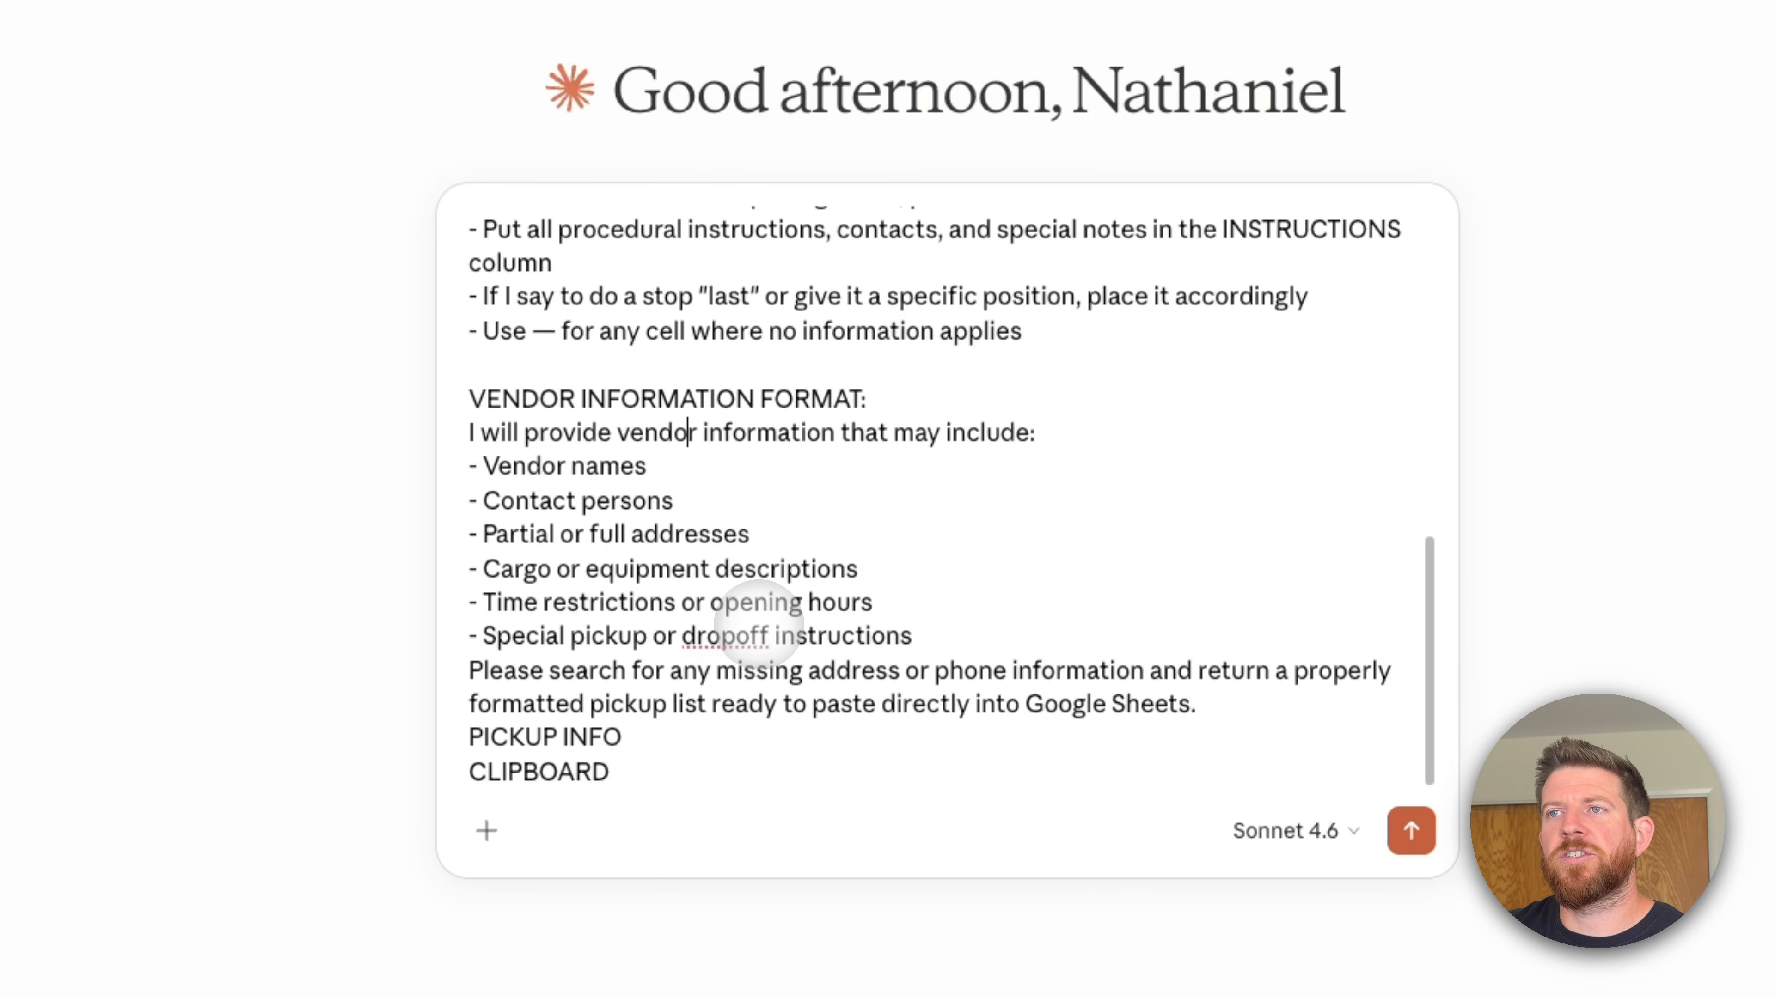
{"action": "left_click", "coordinate": [912, 636]}
{"action": "key", "text": "Return"}
{"action": "left_click_drag", "start_coordinate": [912, 636], "coordinate": [467, 397]}
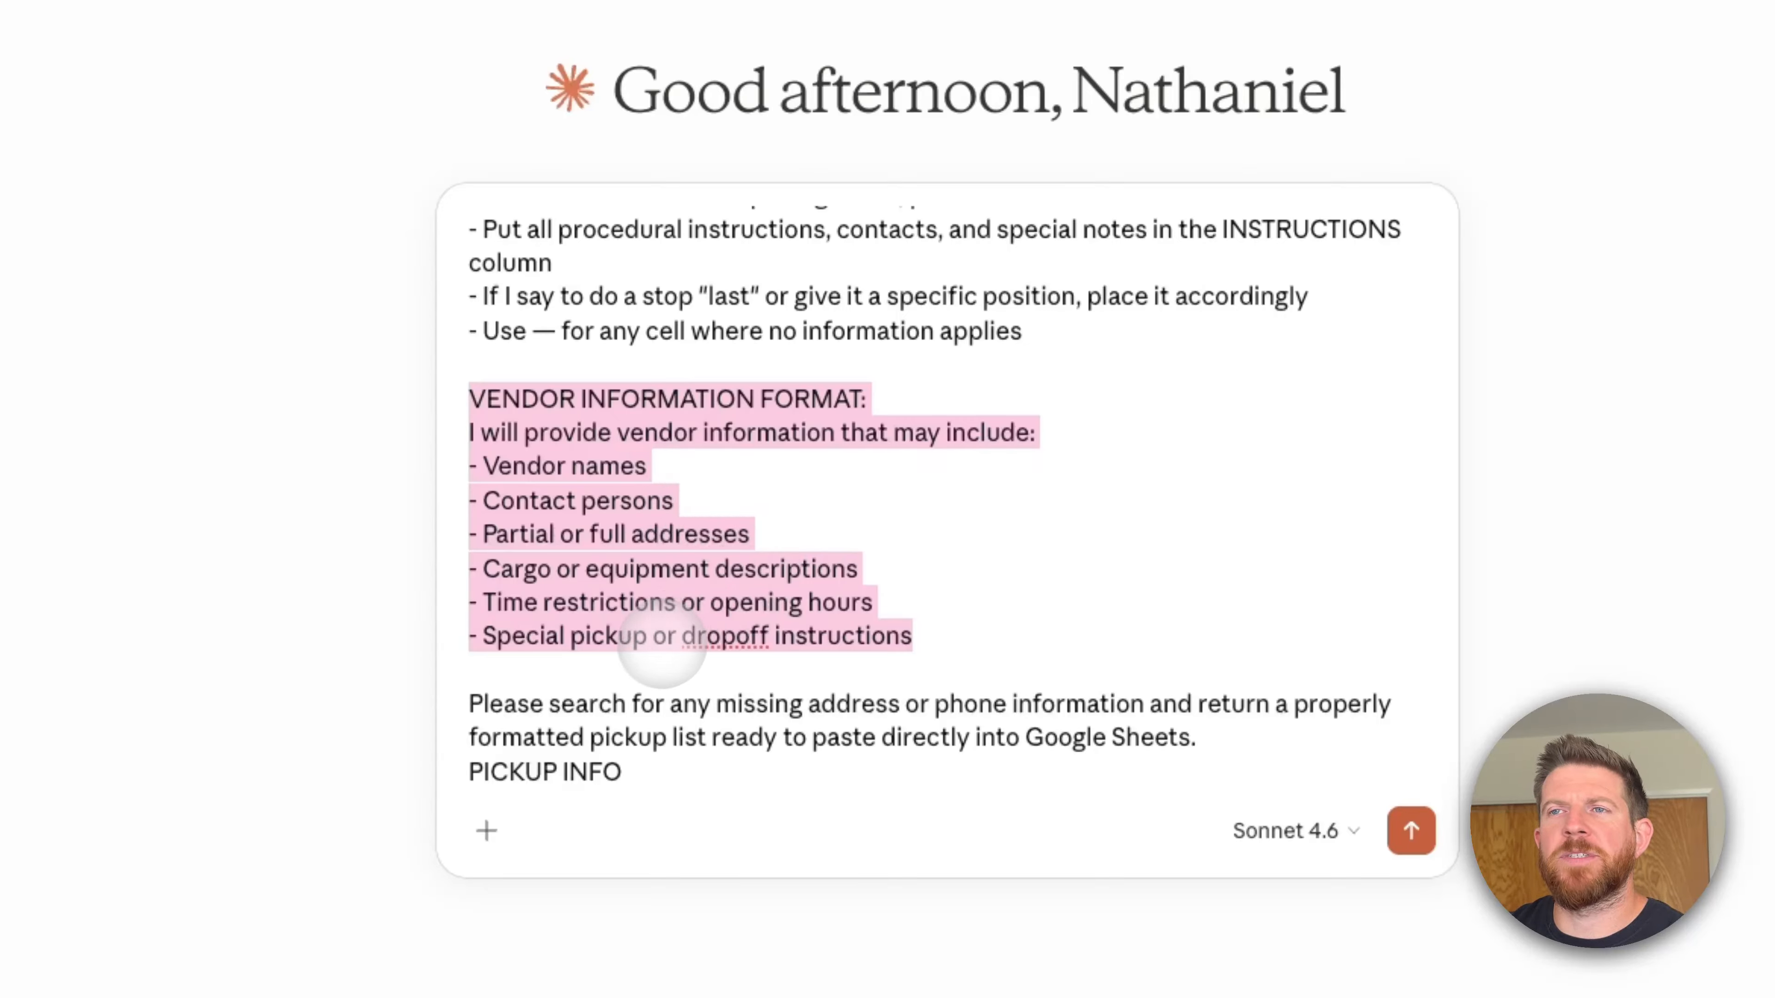
{"action": "left_click", "coordinate": [657, 649]}
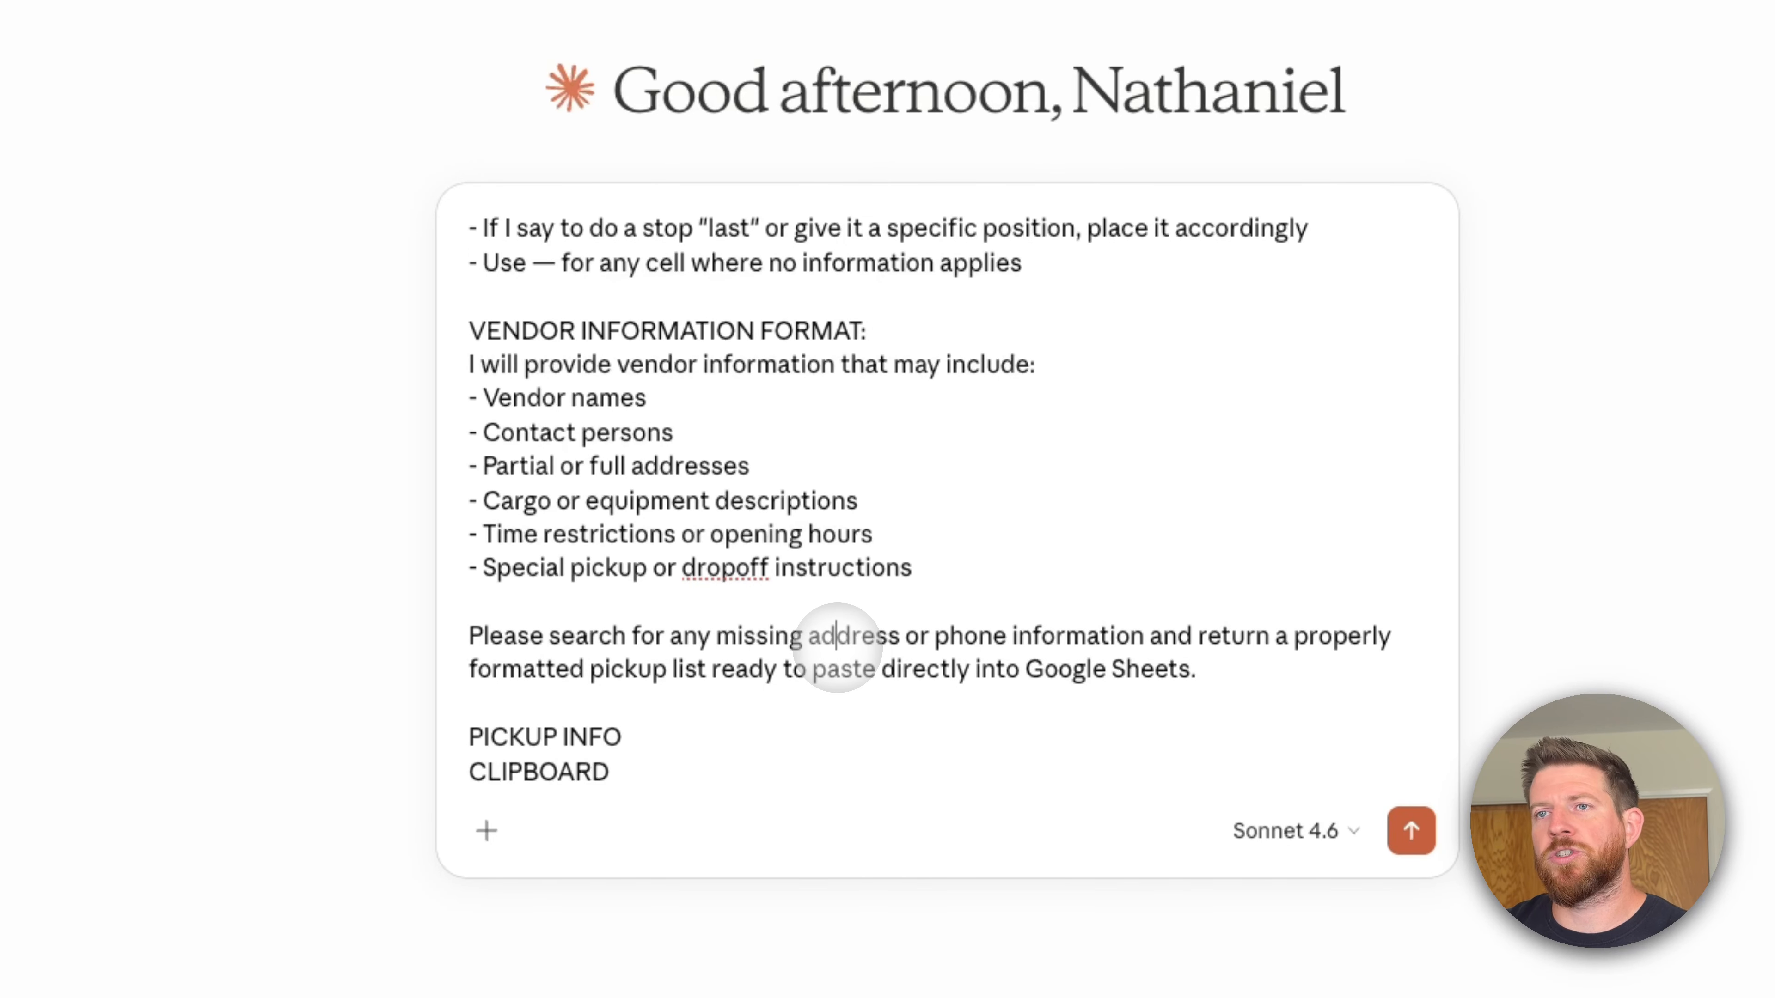
Replace the CLIPBOARD placeholder under PICKUP INFO with the full pickup and drop-off instructions, and submit the prompt
{"action": "left_click", "coordinate": [543, 737]}
{"action": "triple_click", "coordinate": [544, 738]}
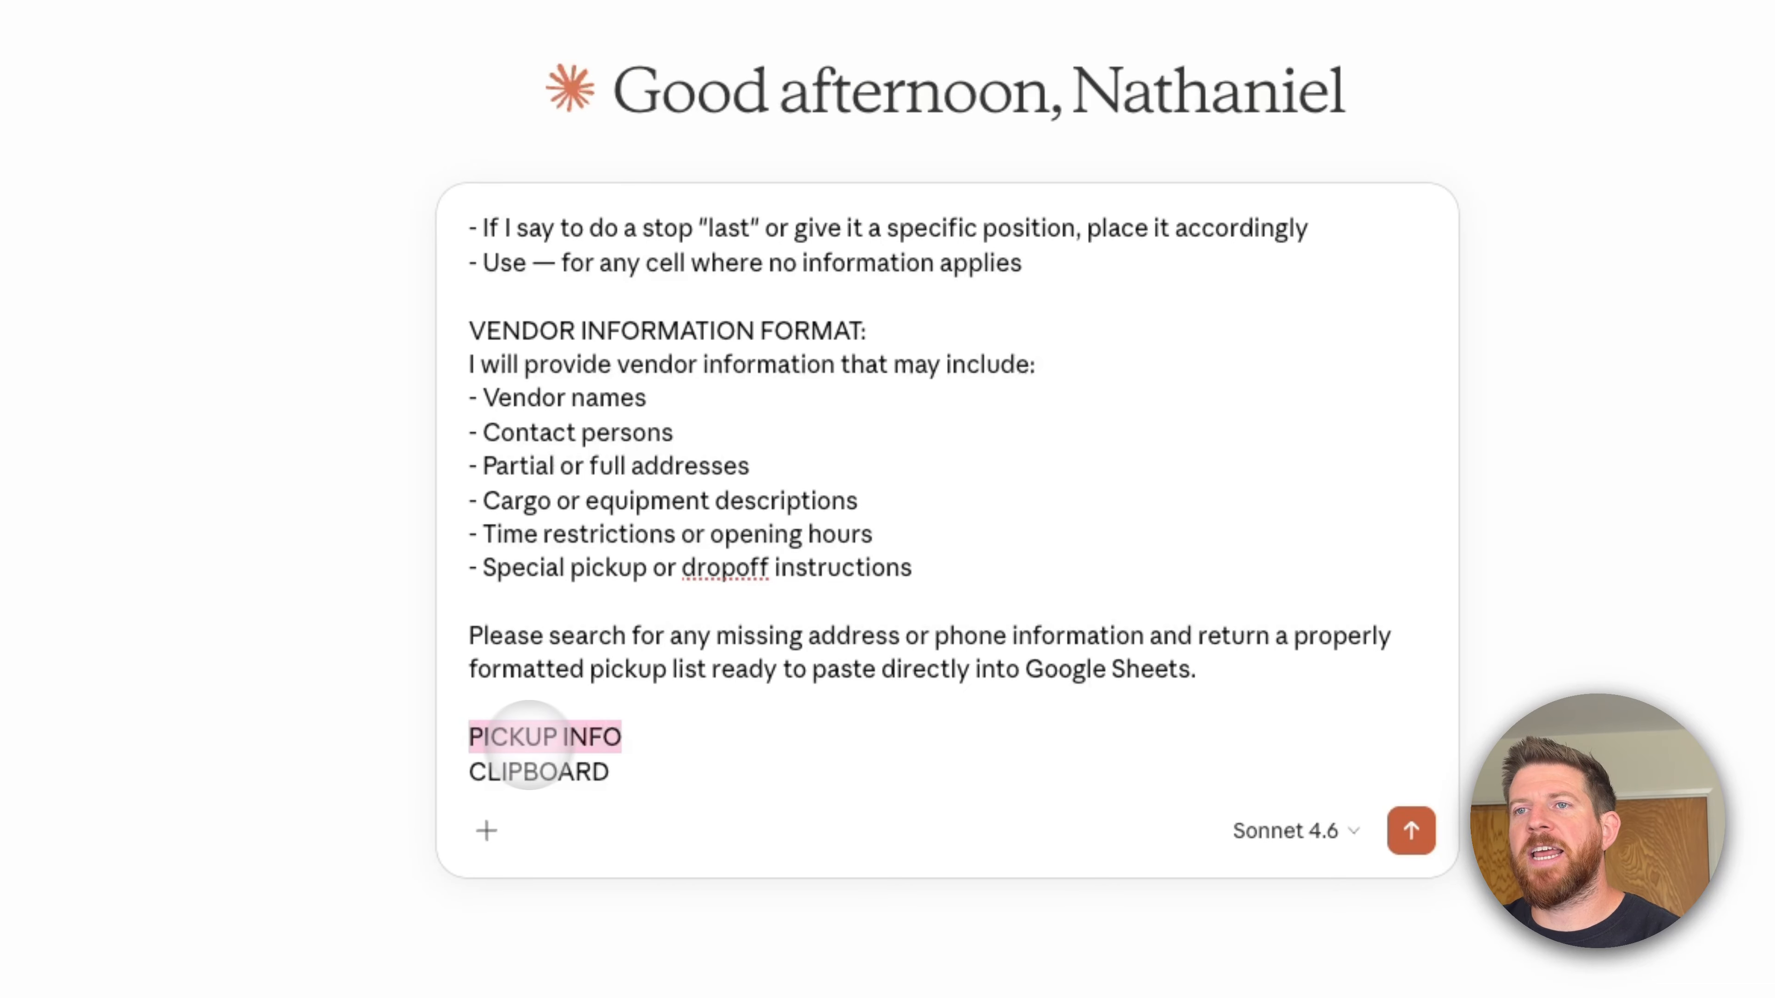
{"action": "double_click", "coordinate": [538, 772]}
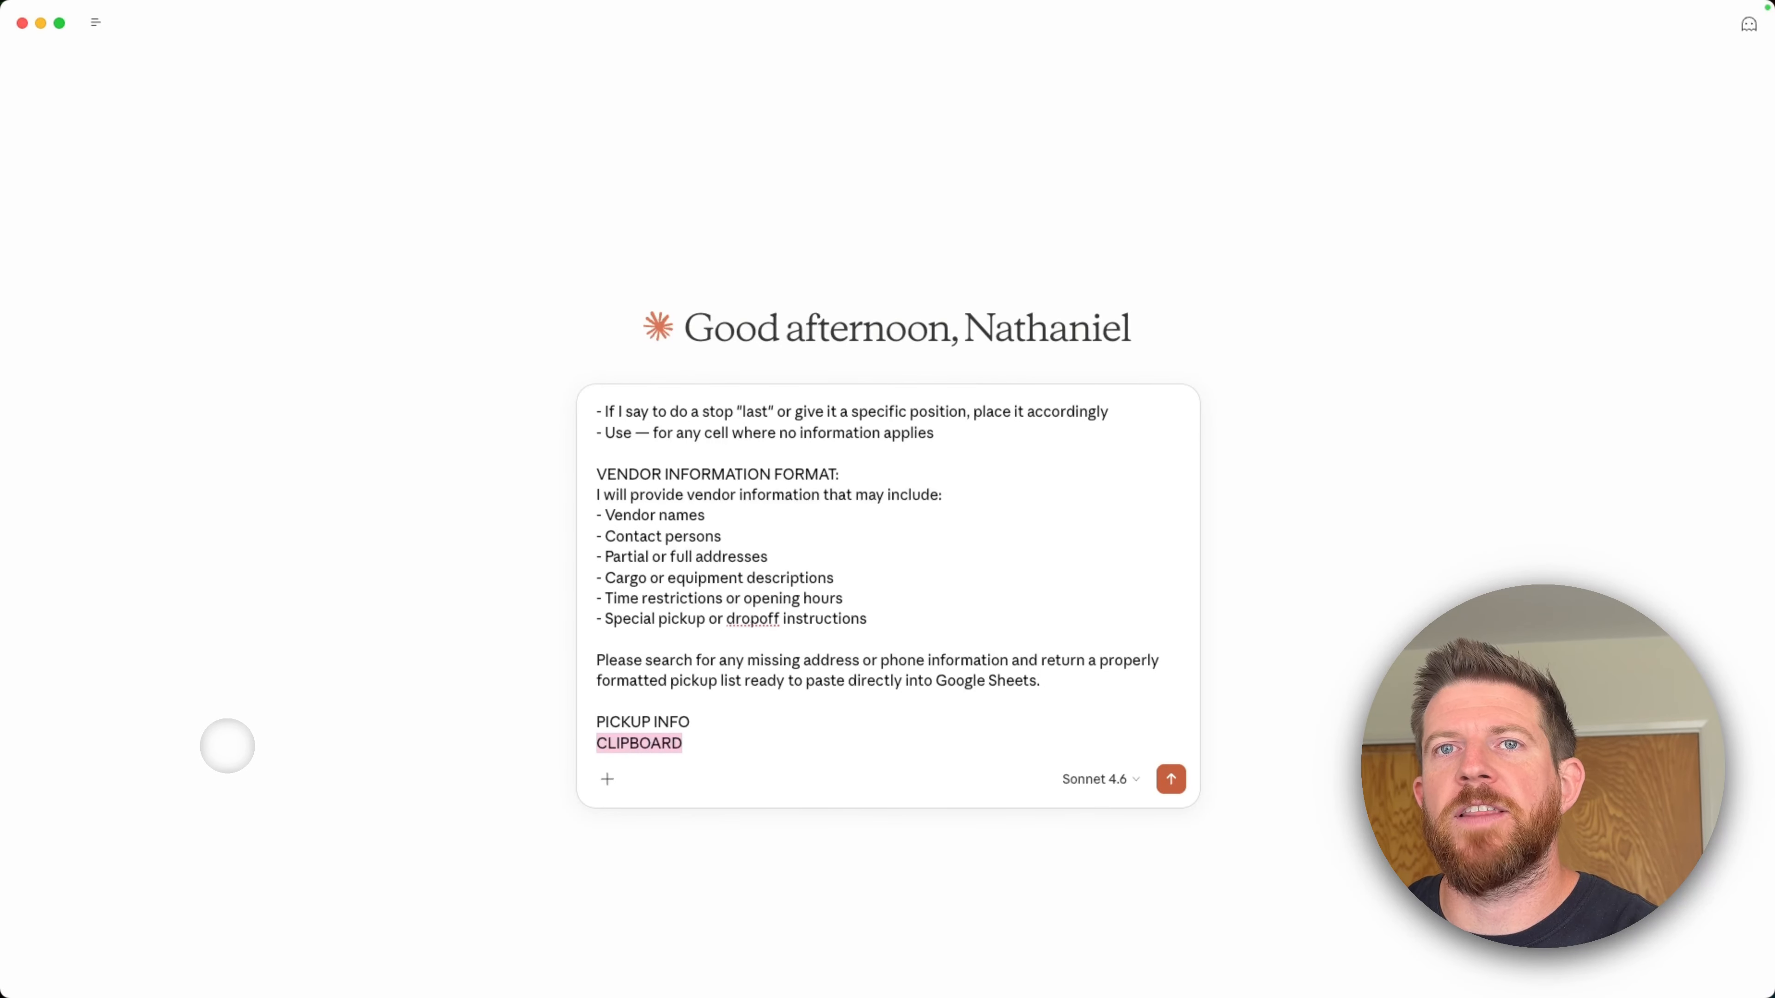
{"action": "key", "text": "BackSpace"}
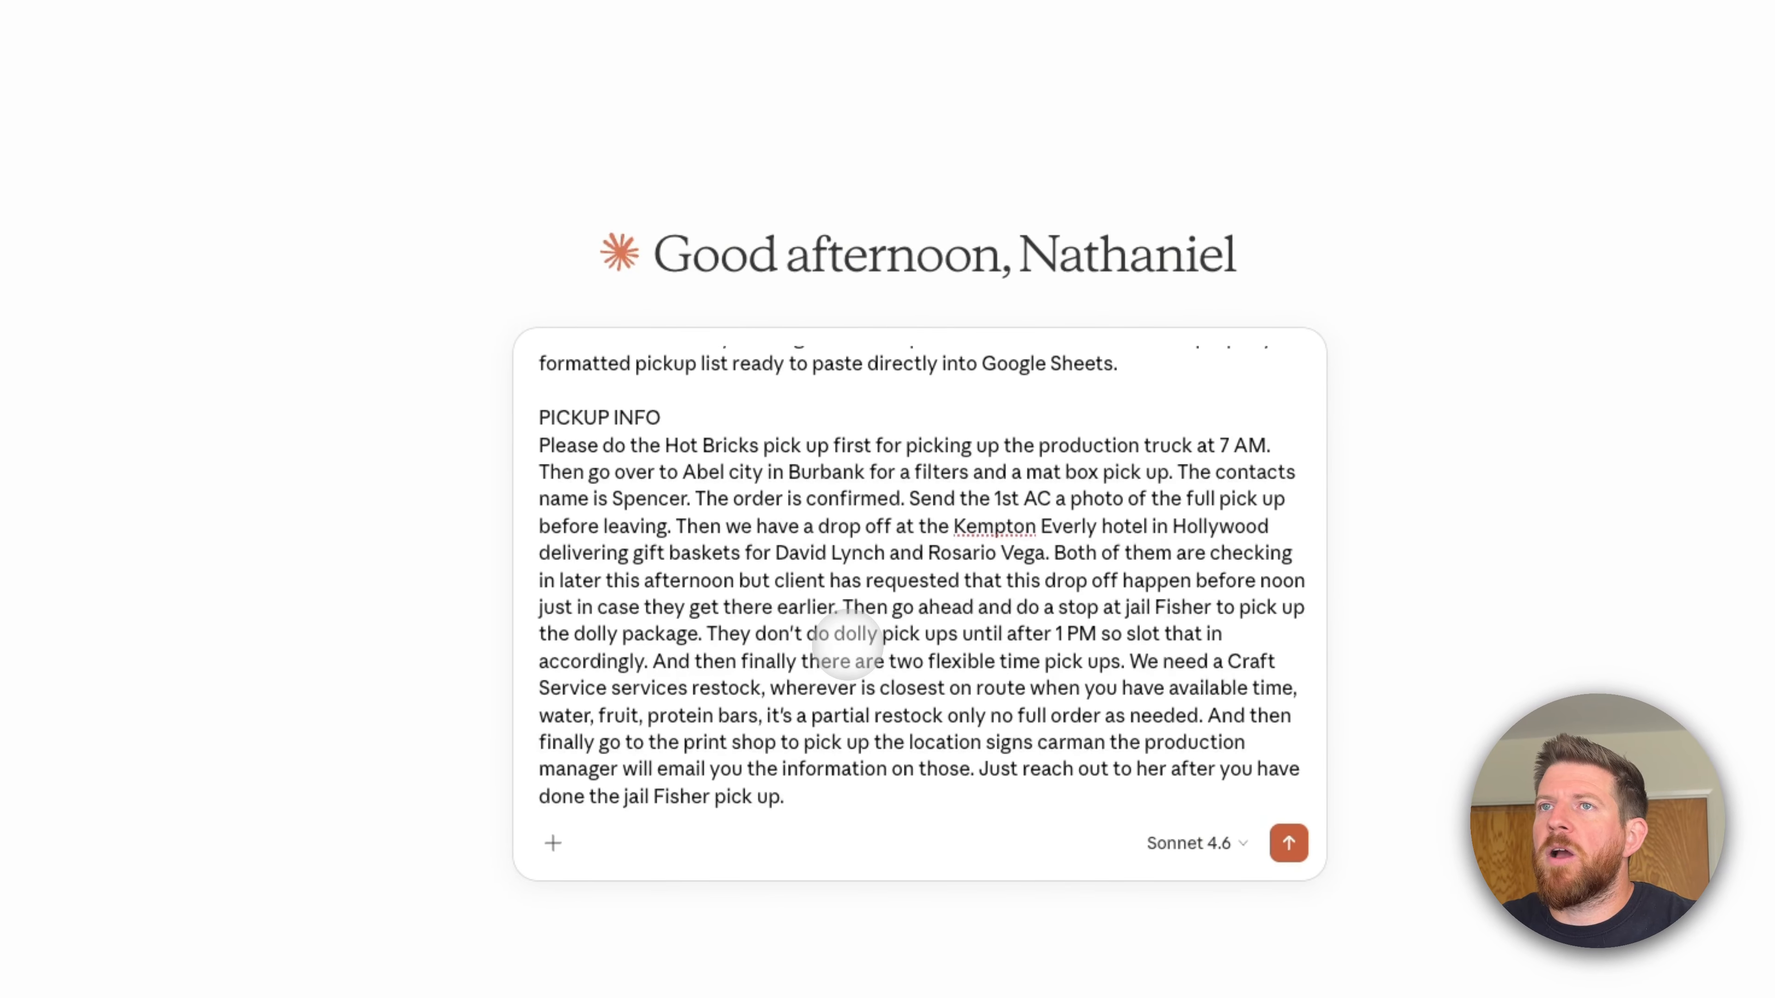
{"action": "key", "text": "Return"}
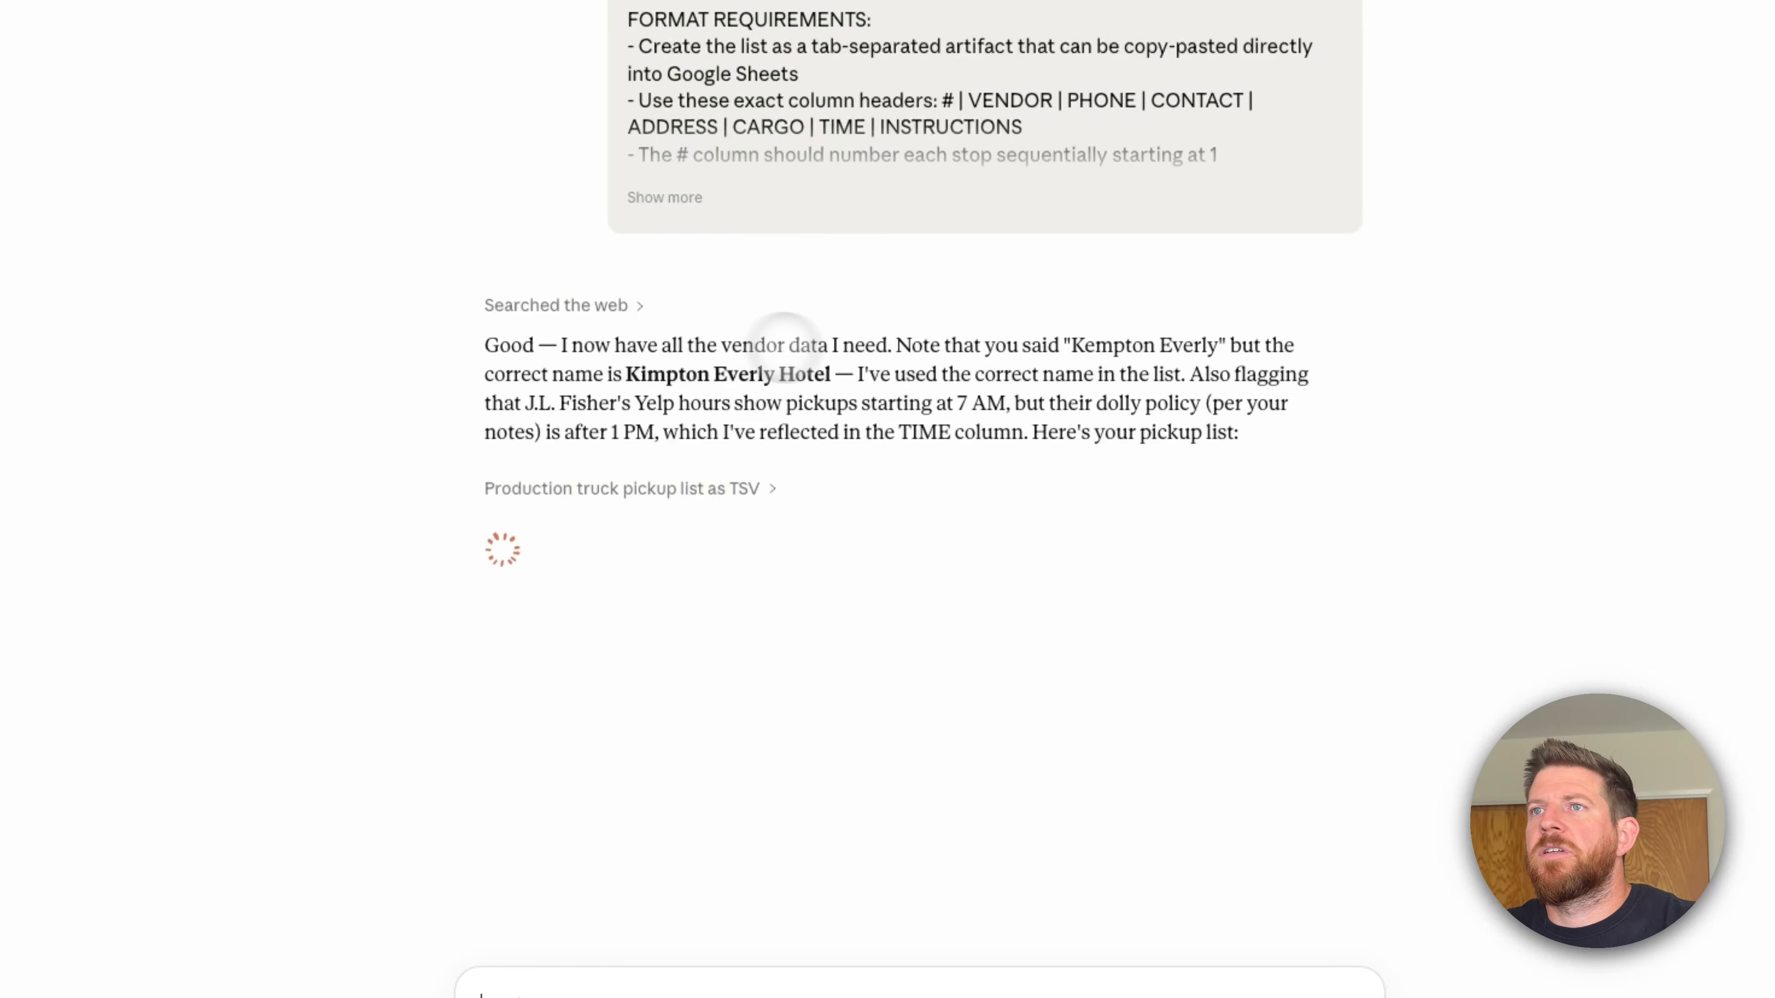
Copy the generated TSV pickup list and paste it into the Sample Truck Pickup List in Google Sheets, starting at cell A7
{"action": "left_click", "coordinate": [772, 486]}
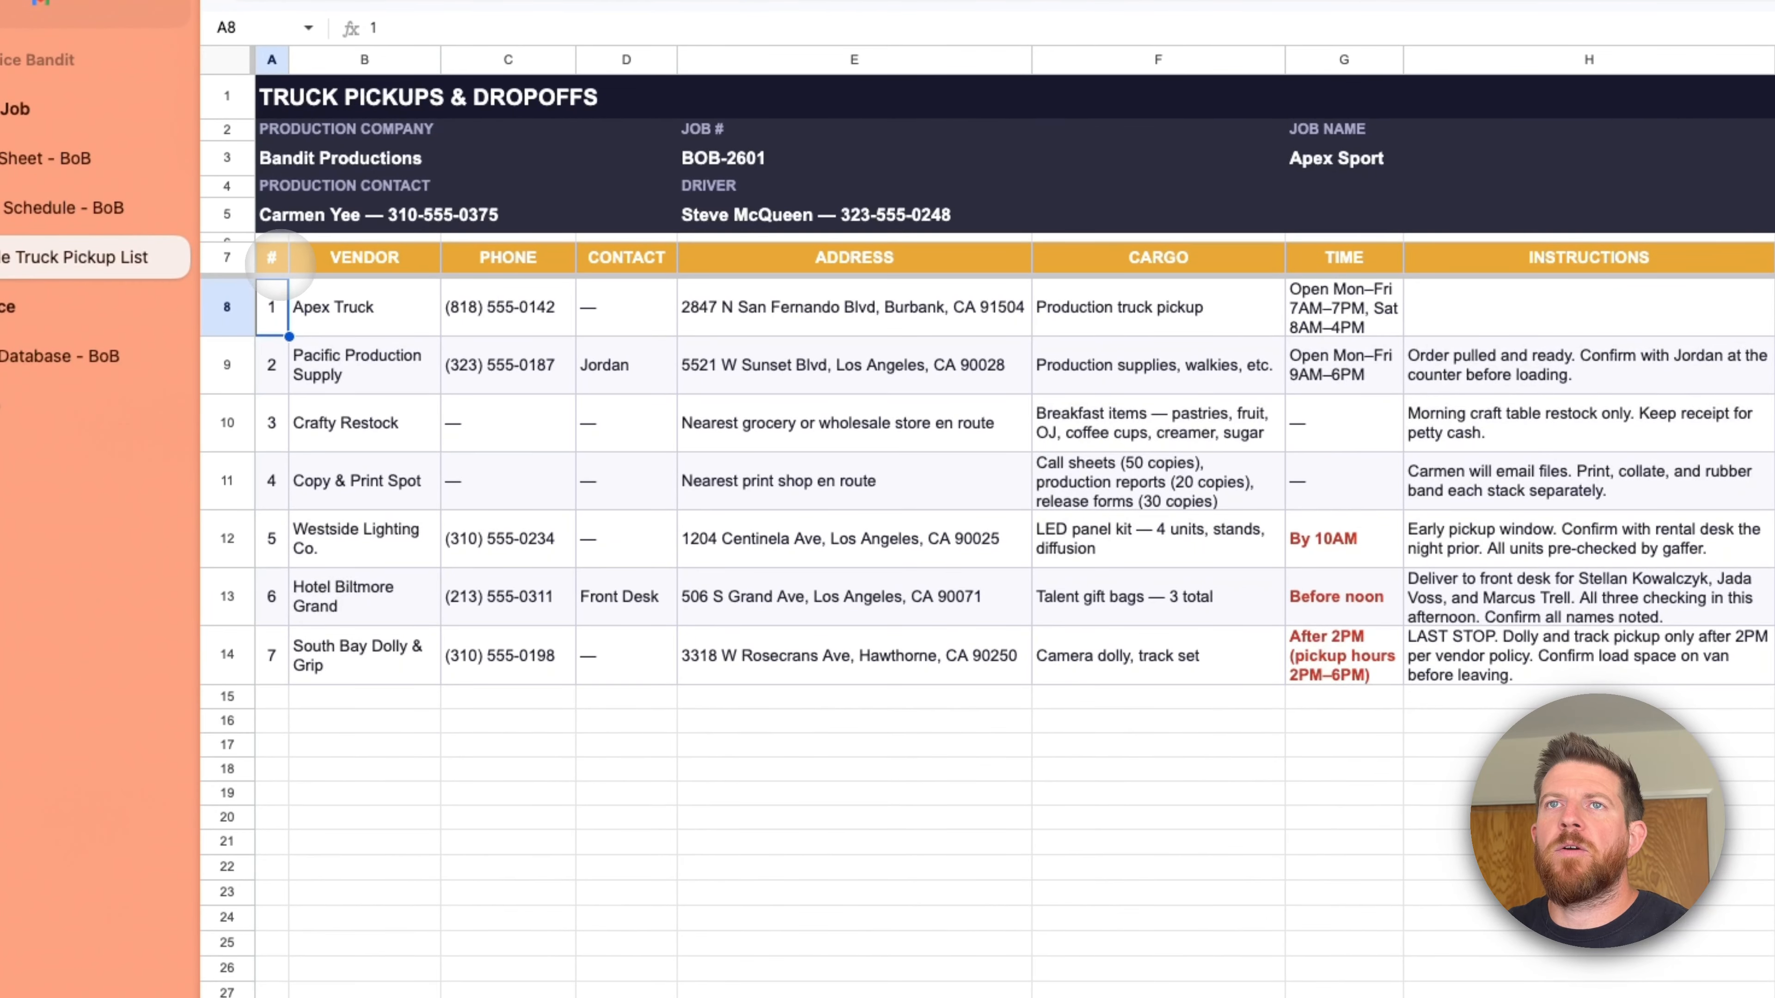
{"action": "left_click", "coordinate": [279, 260]}
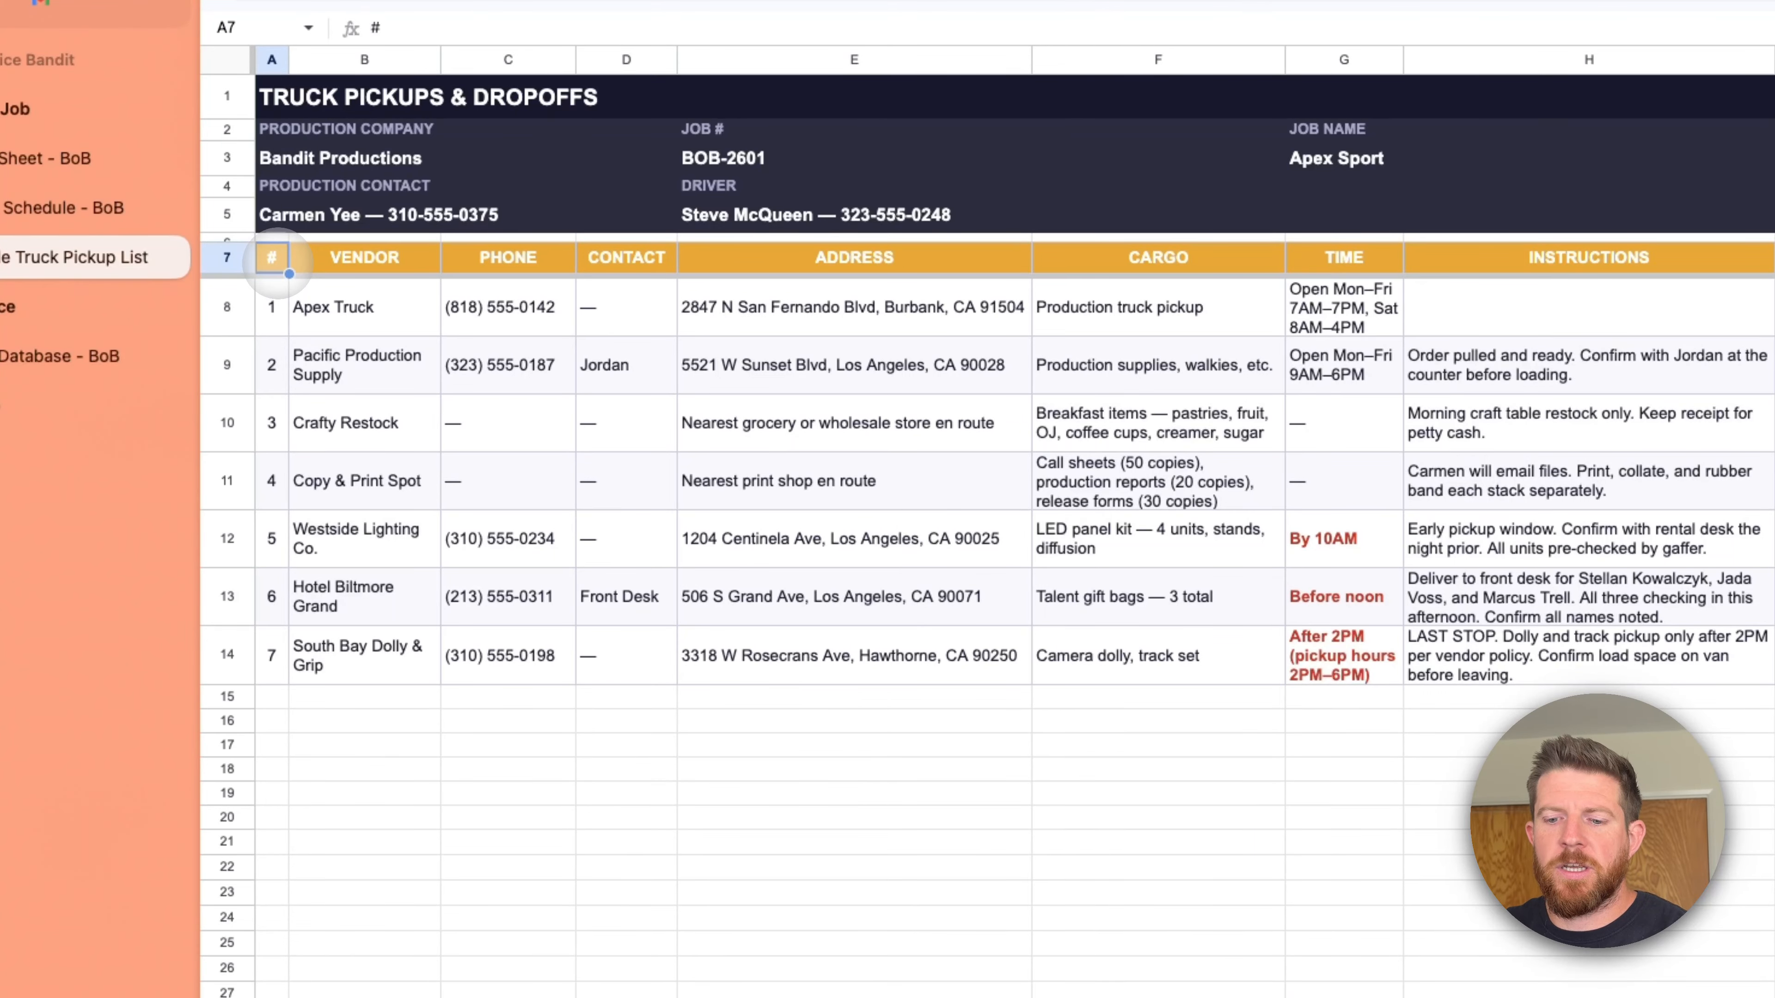
{"action": "key", "text": "super+v"}
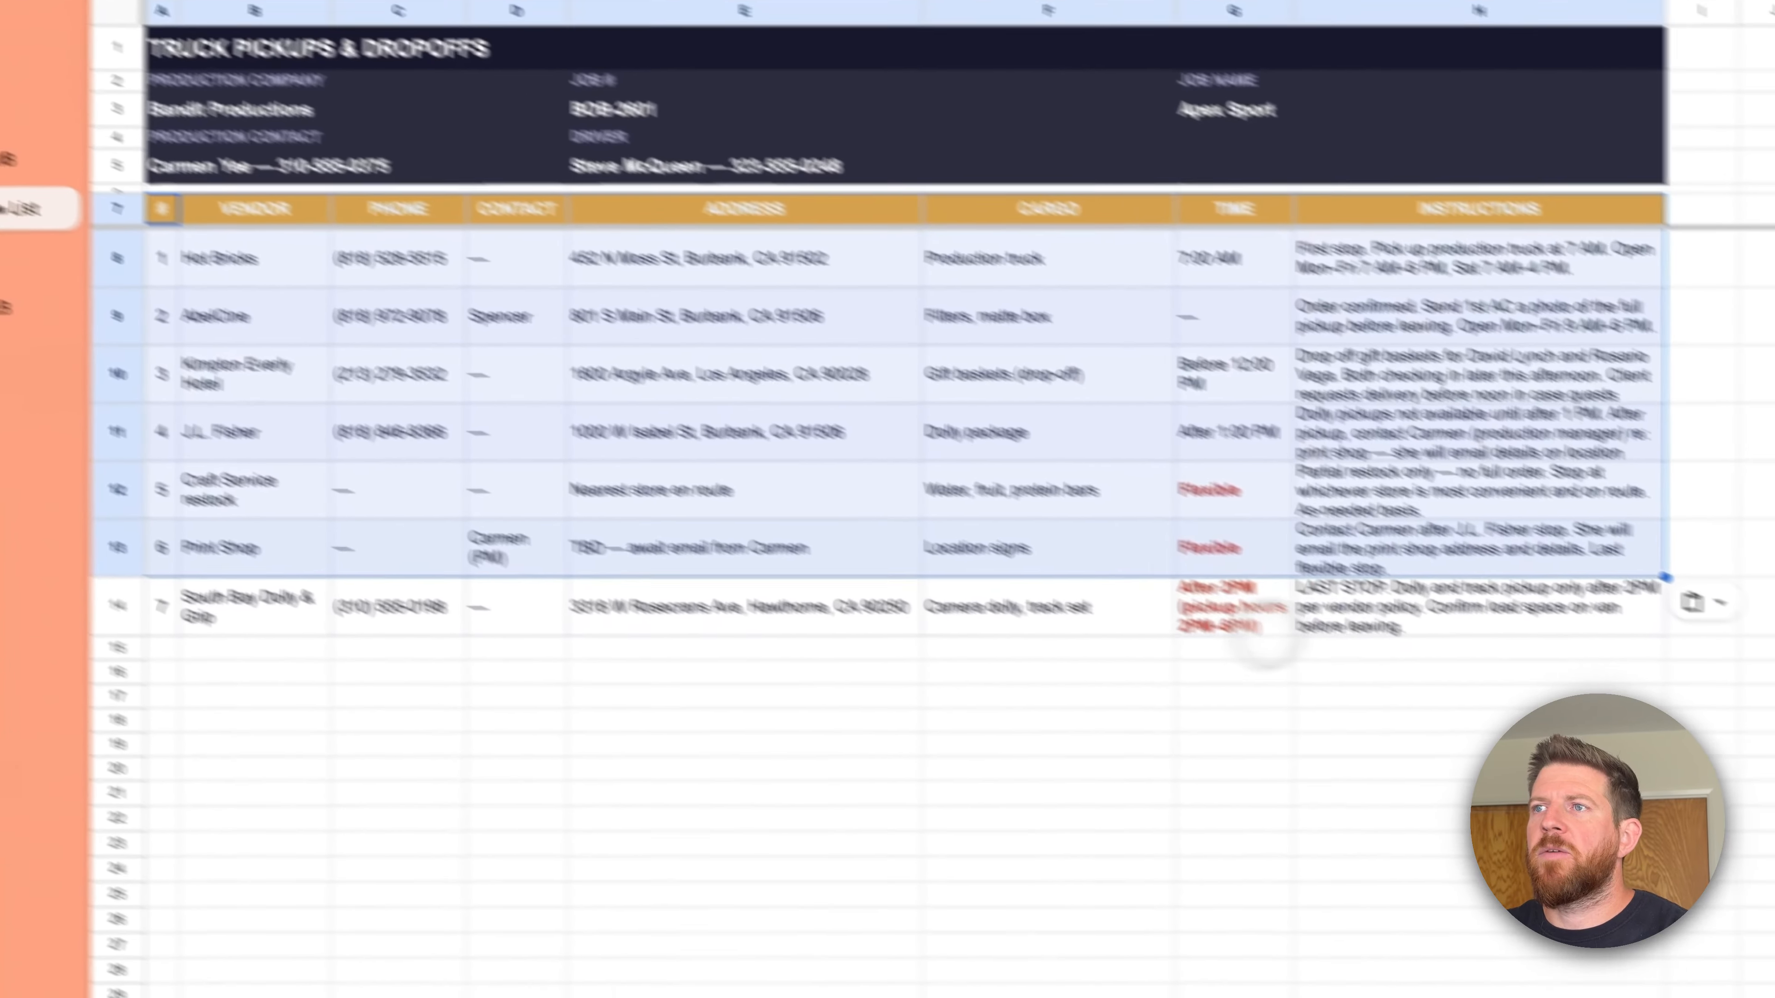
Clear the leftover South Bay Dolly & Grip entry from cells B14:H14
{"action": "left_click_drag", "start_coordinate": [1564, 653], "coordinate": [339, 626]}
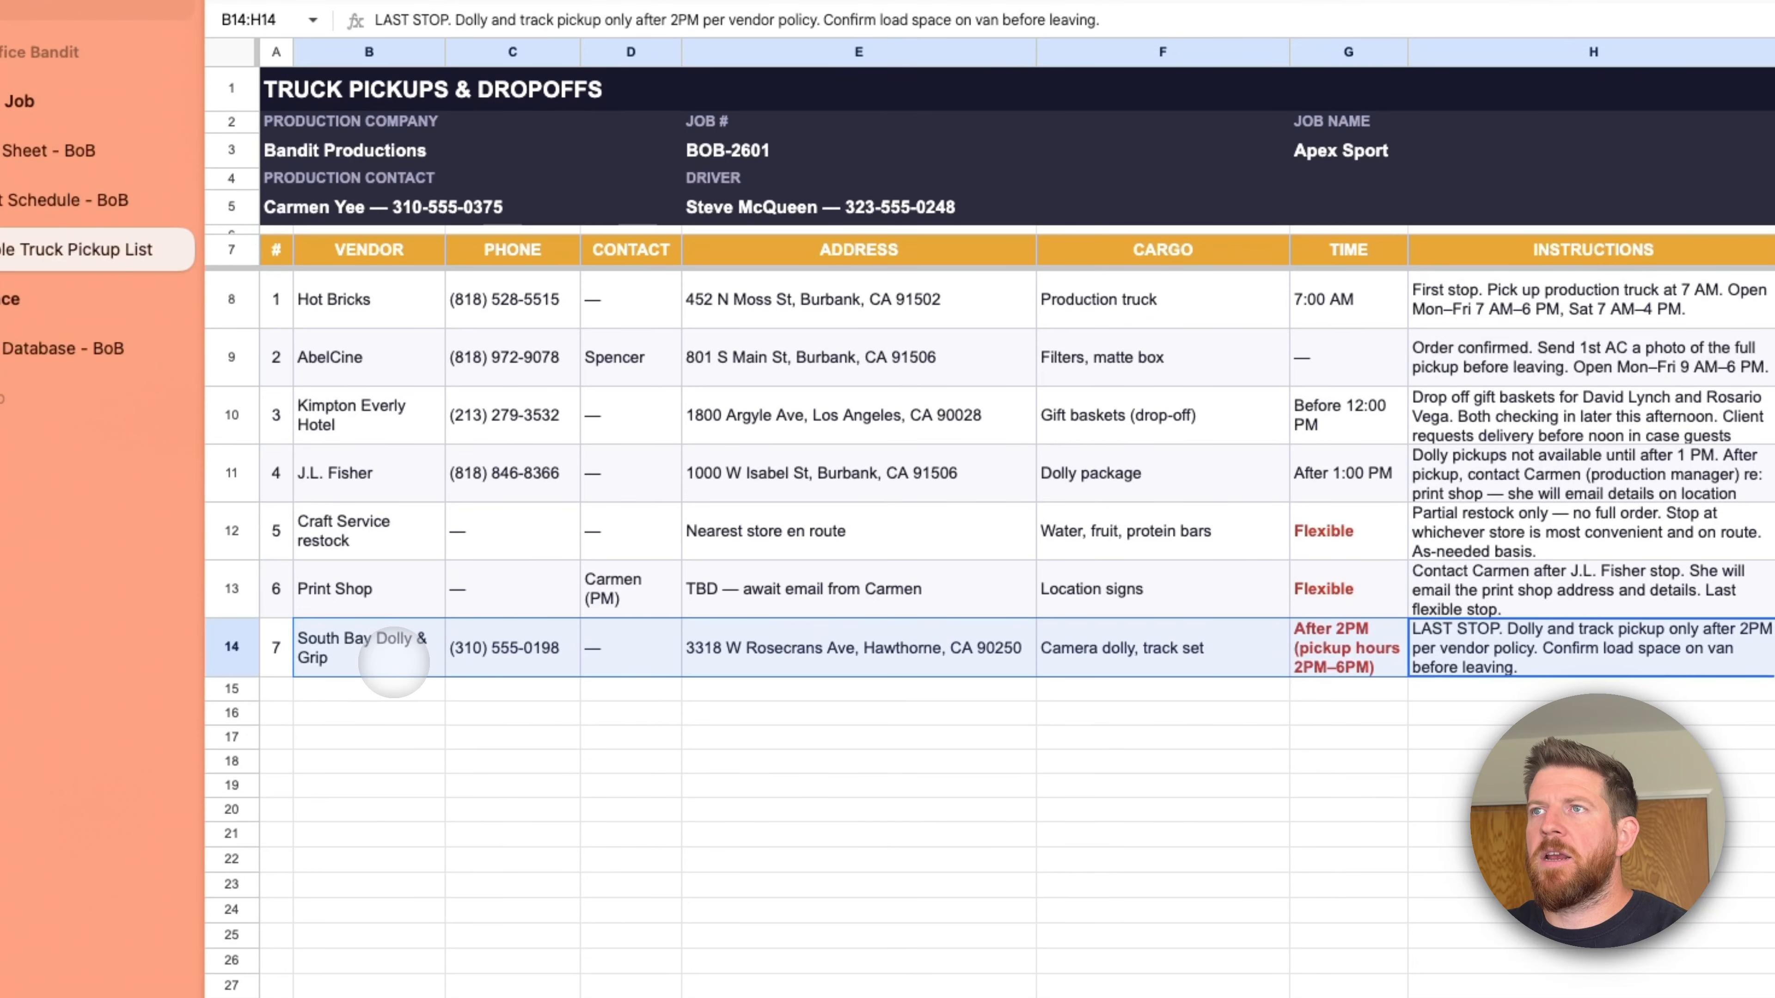
{"action": "key", "text": "Delete"}
{"action": "left_click", "coordinate": [688, 353]}
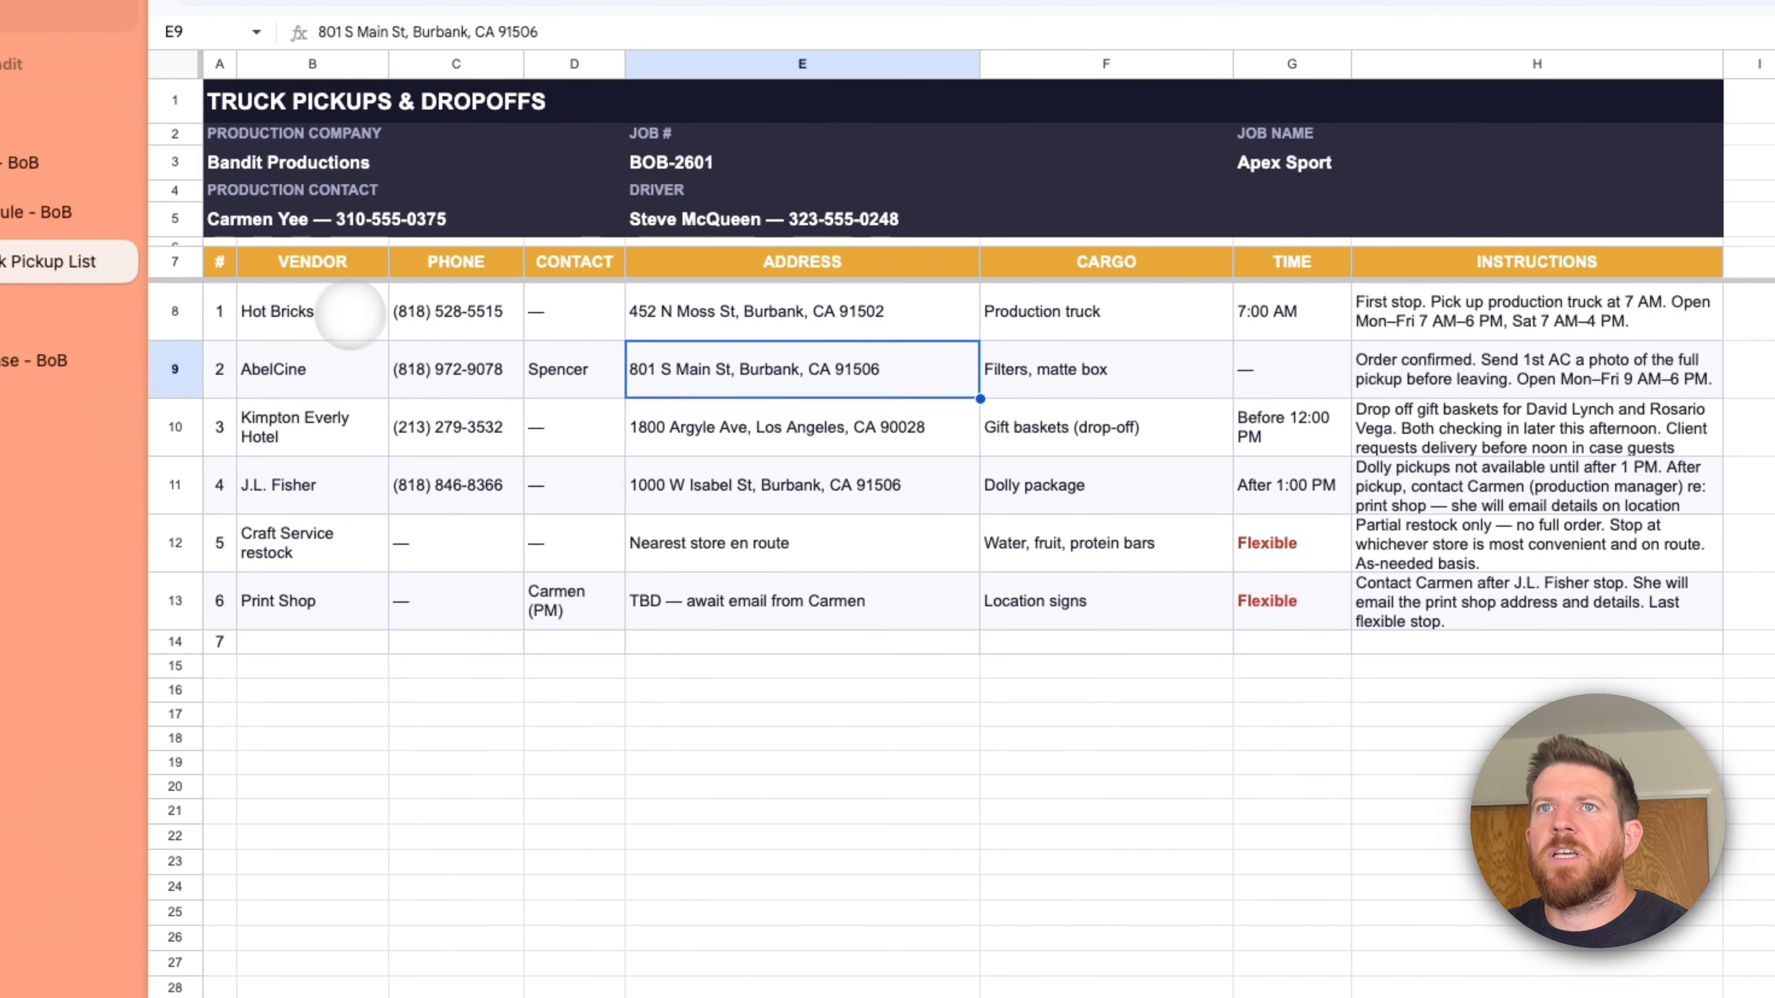
Check the pasted phone numbers stop by stop, and the J.L. Fisher row across its address, cargo, time and instructions
{"action": "left_click", "coordinate": [402, 305]}
{"action": "key", "text": "Right"}
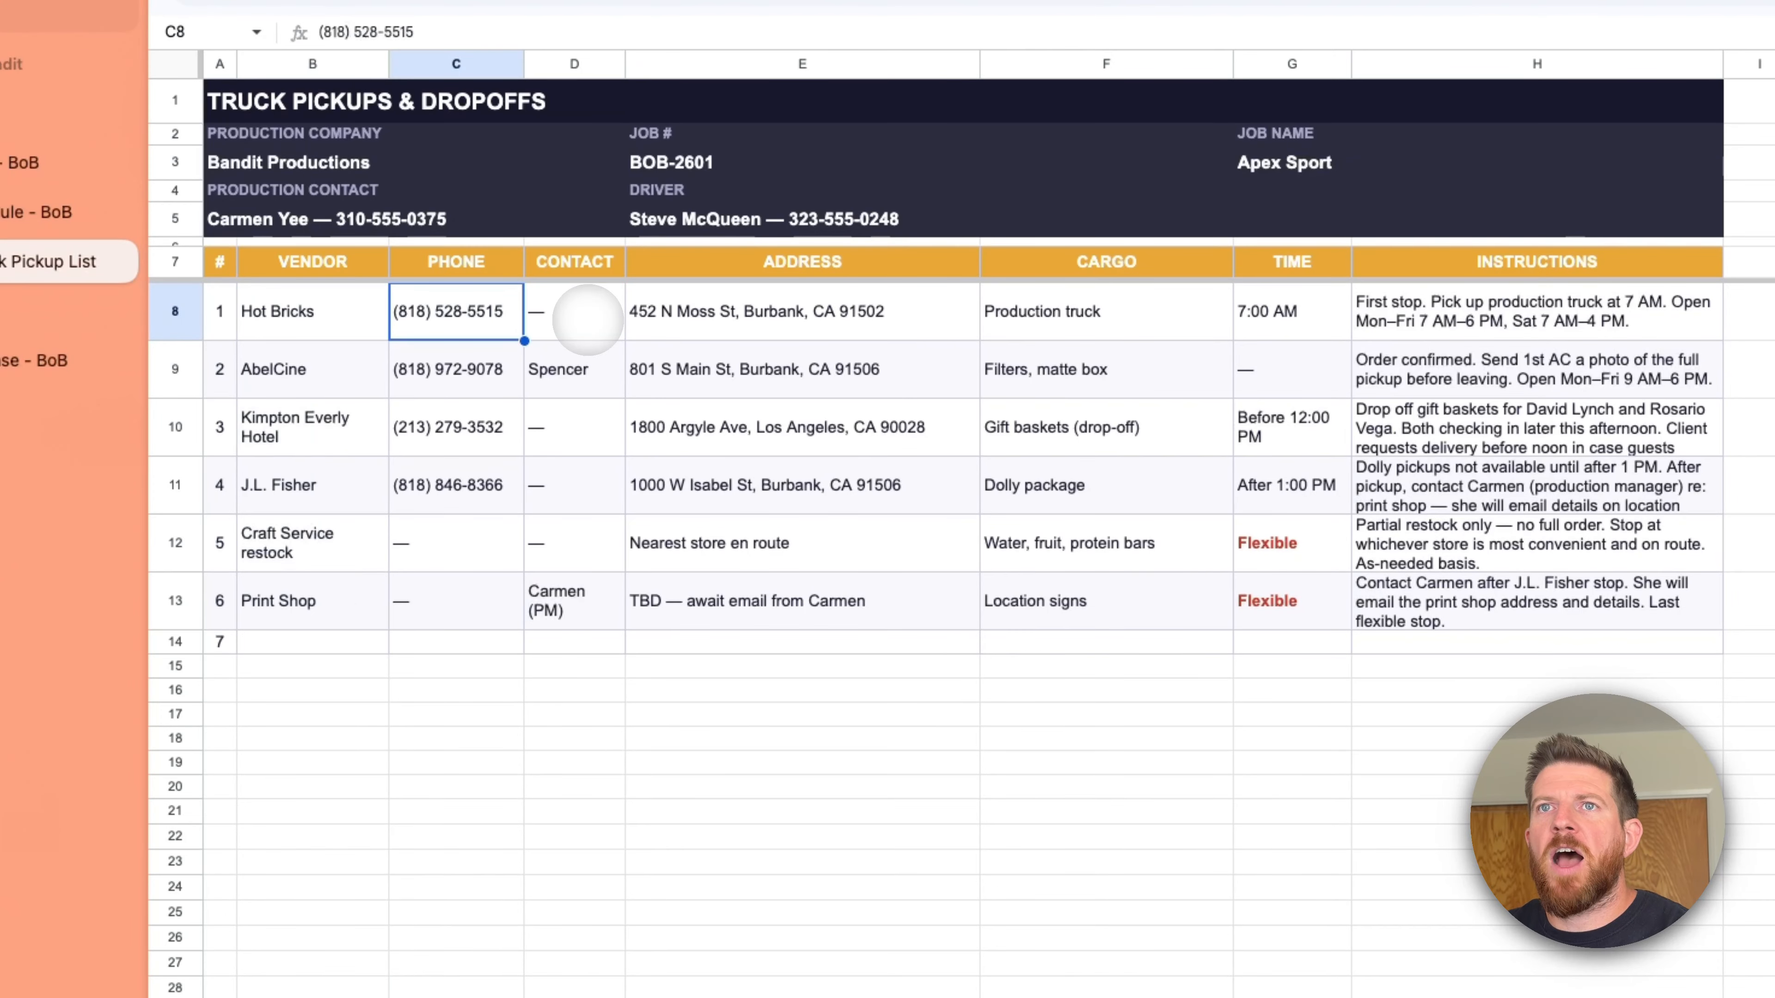
{"action": "key", "text": "Down"}
{"action": "key", "text": "Down"}
{"action": "key", "text": "Down"}
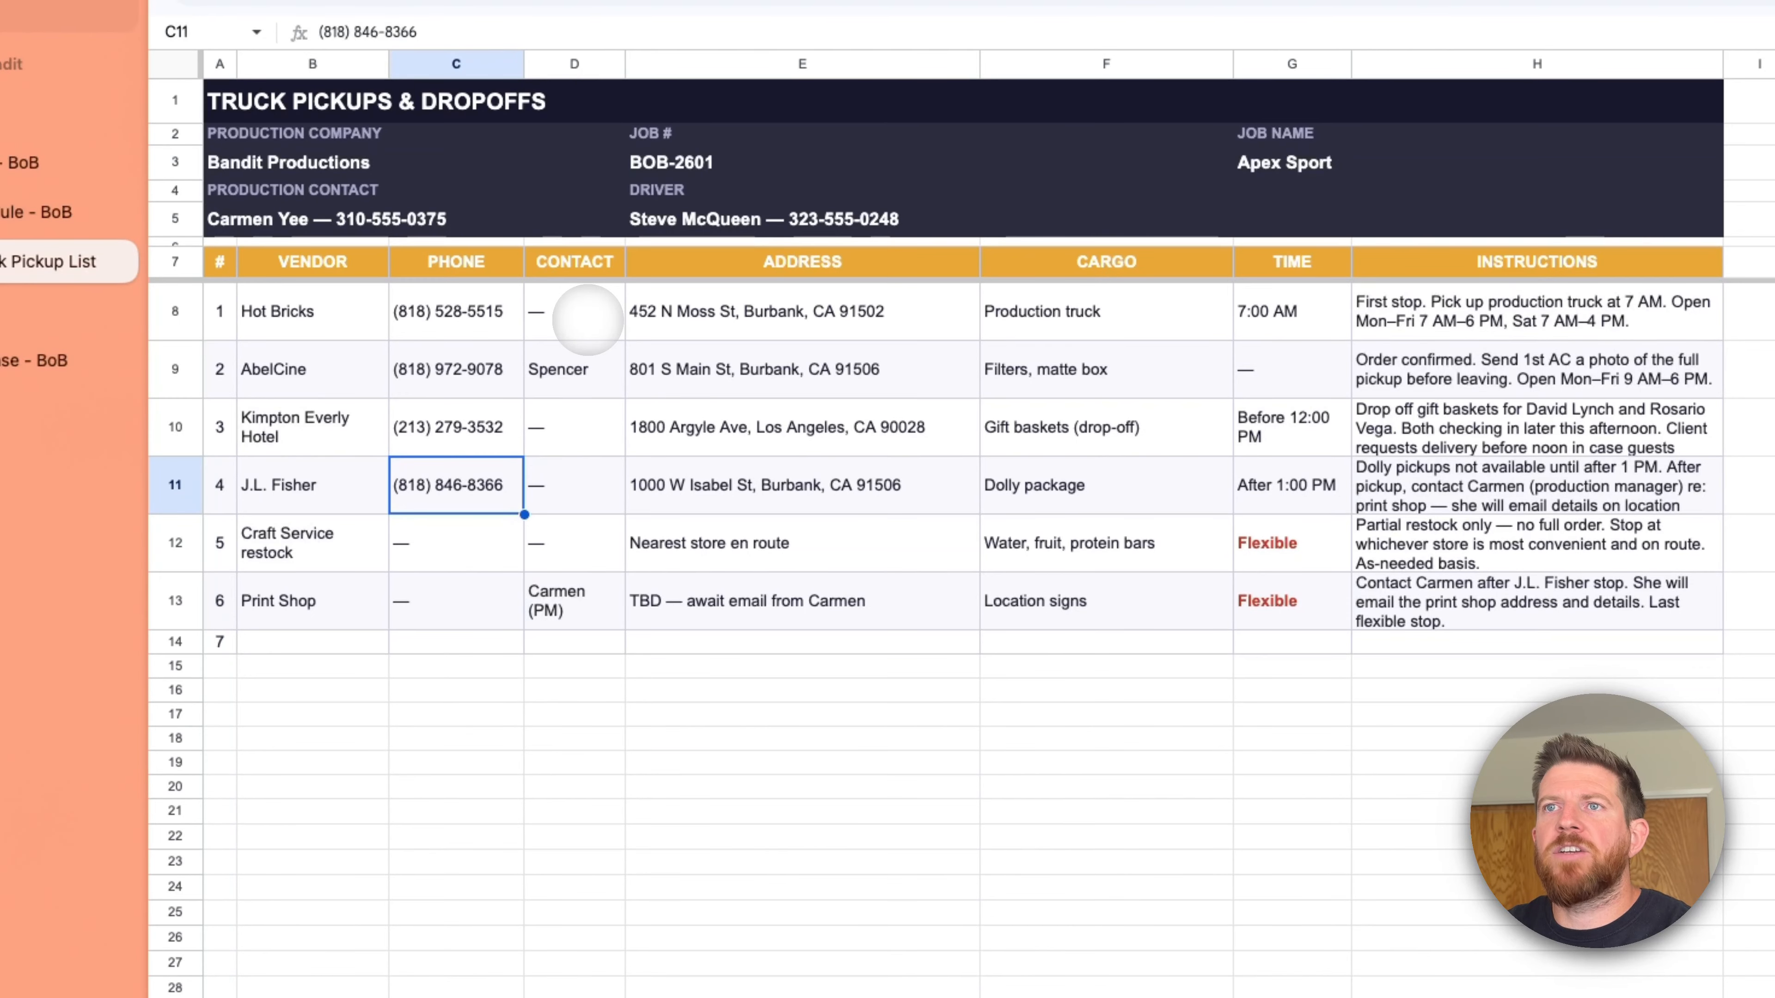
{"action": "key", "text": "Down"}
{"action": "key", "text": "Up"}
{"action": "key", "text": "Down"}
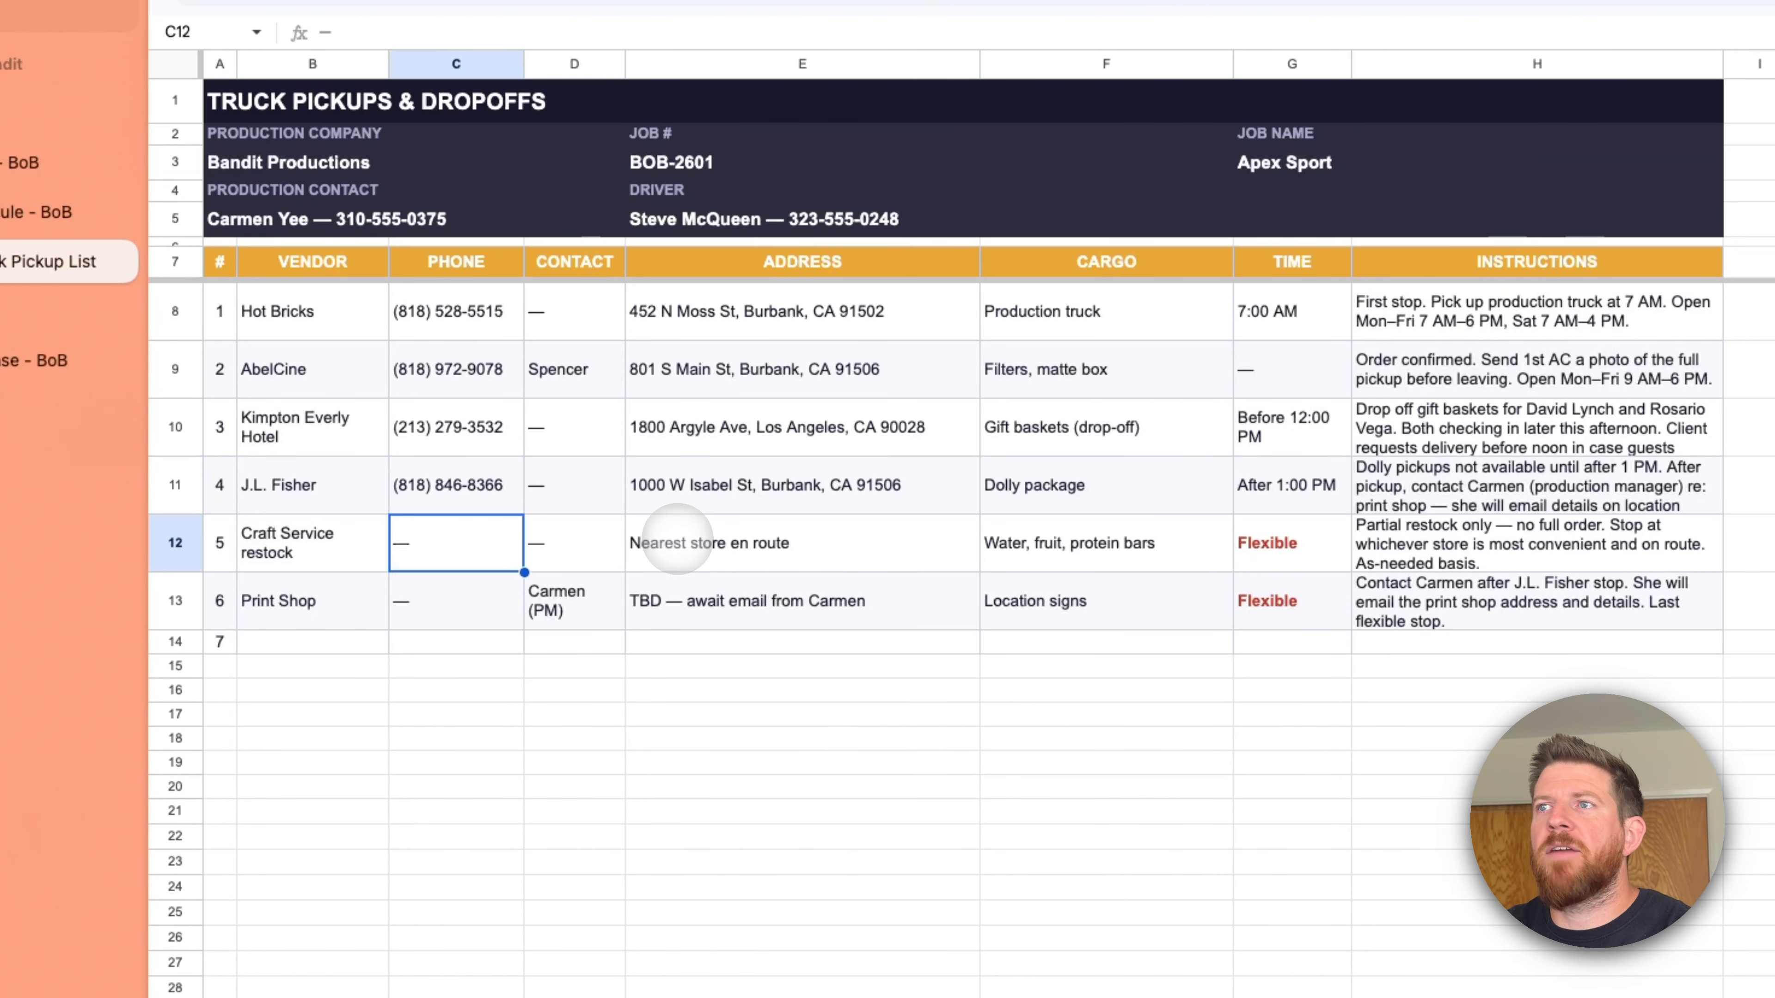
{"action": "key", "text": "Up"}
{"action": "key", "text": "Right"}
{"action": "key", "text": "Right"}
{"action": "key", "text": "Right"}
{"action": "key", "text": "Right"}
{"action": "key", "text": "Right"}
{"action": "key", "text": "Left"}
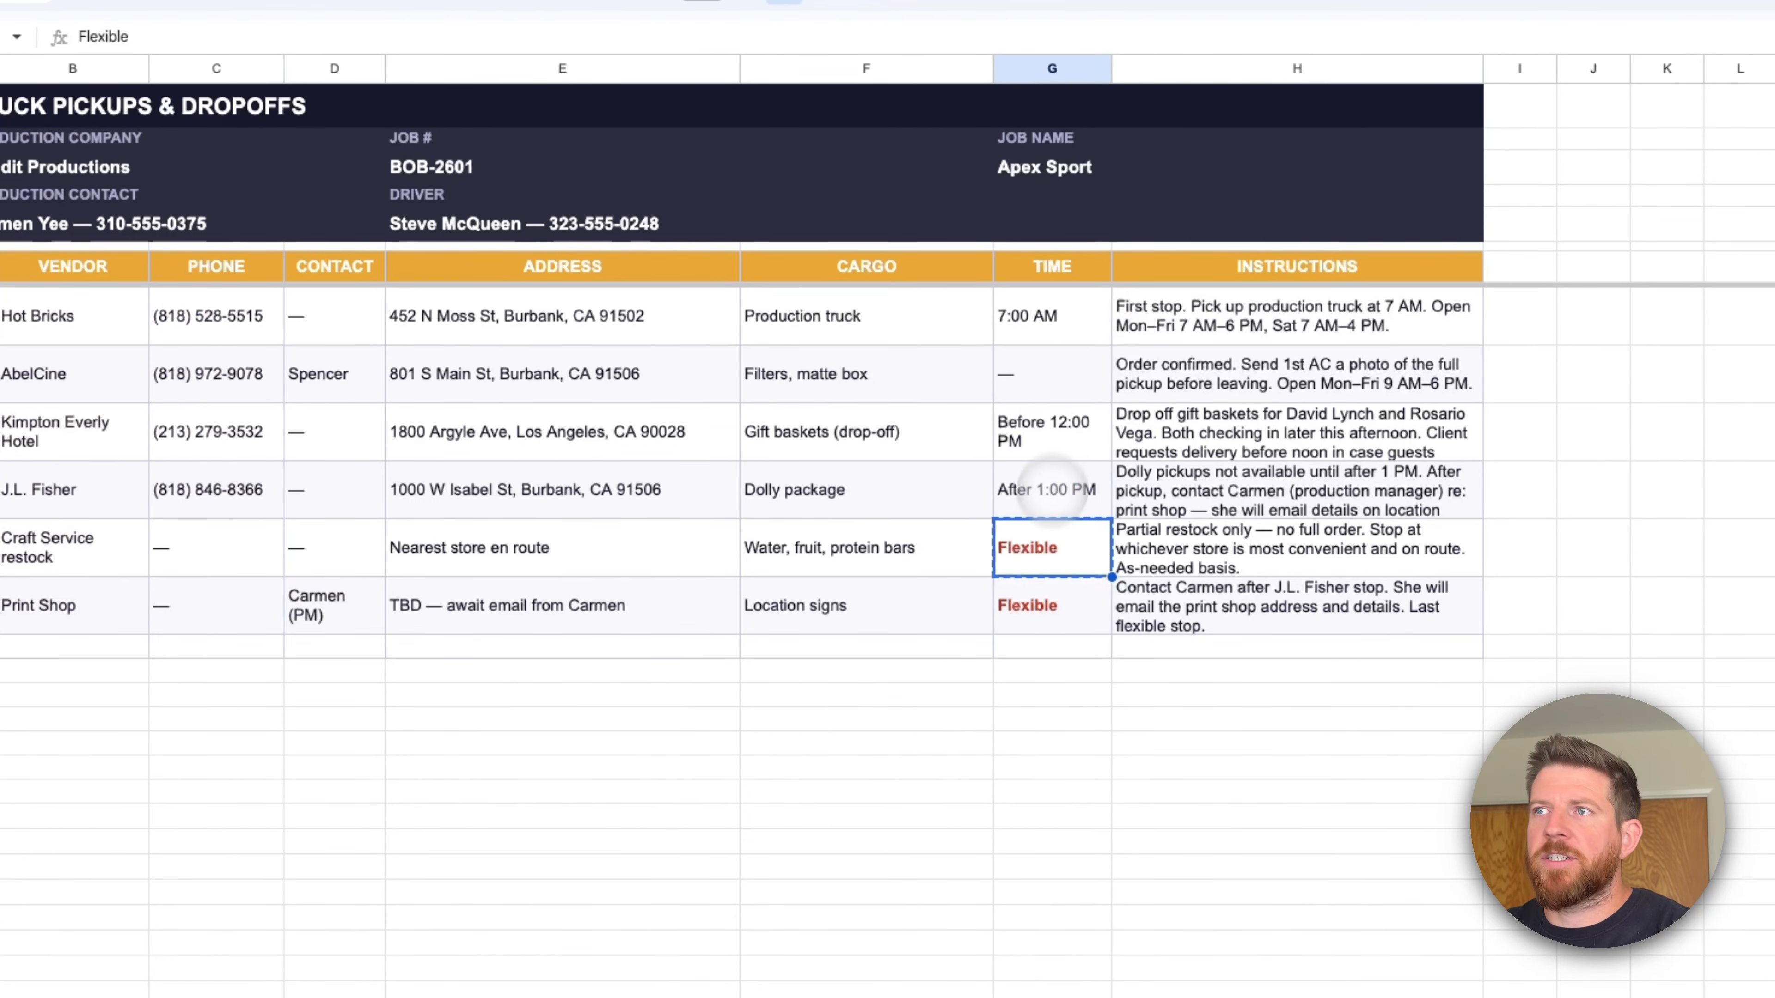
Apply the bold red formatting to the "Before 12:00 PM" time and the plain 7:00 AM formatting to both "Flexible" times
{"action": "left_click", "coordinate": [1049, 439]}
{"action": "key", "text": "super+alt+v"}
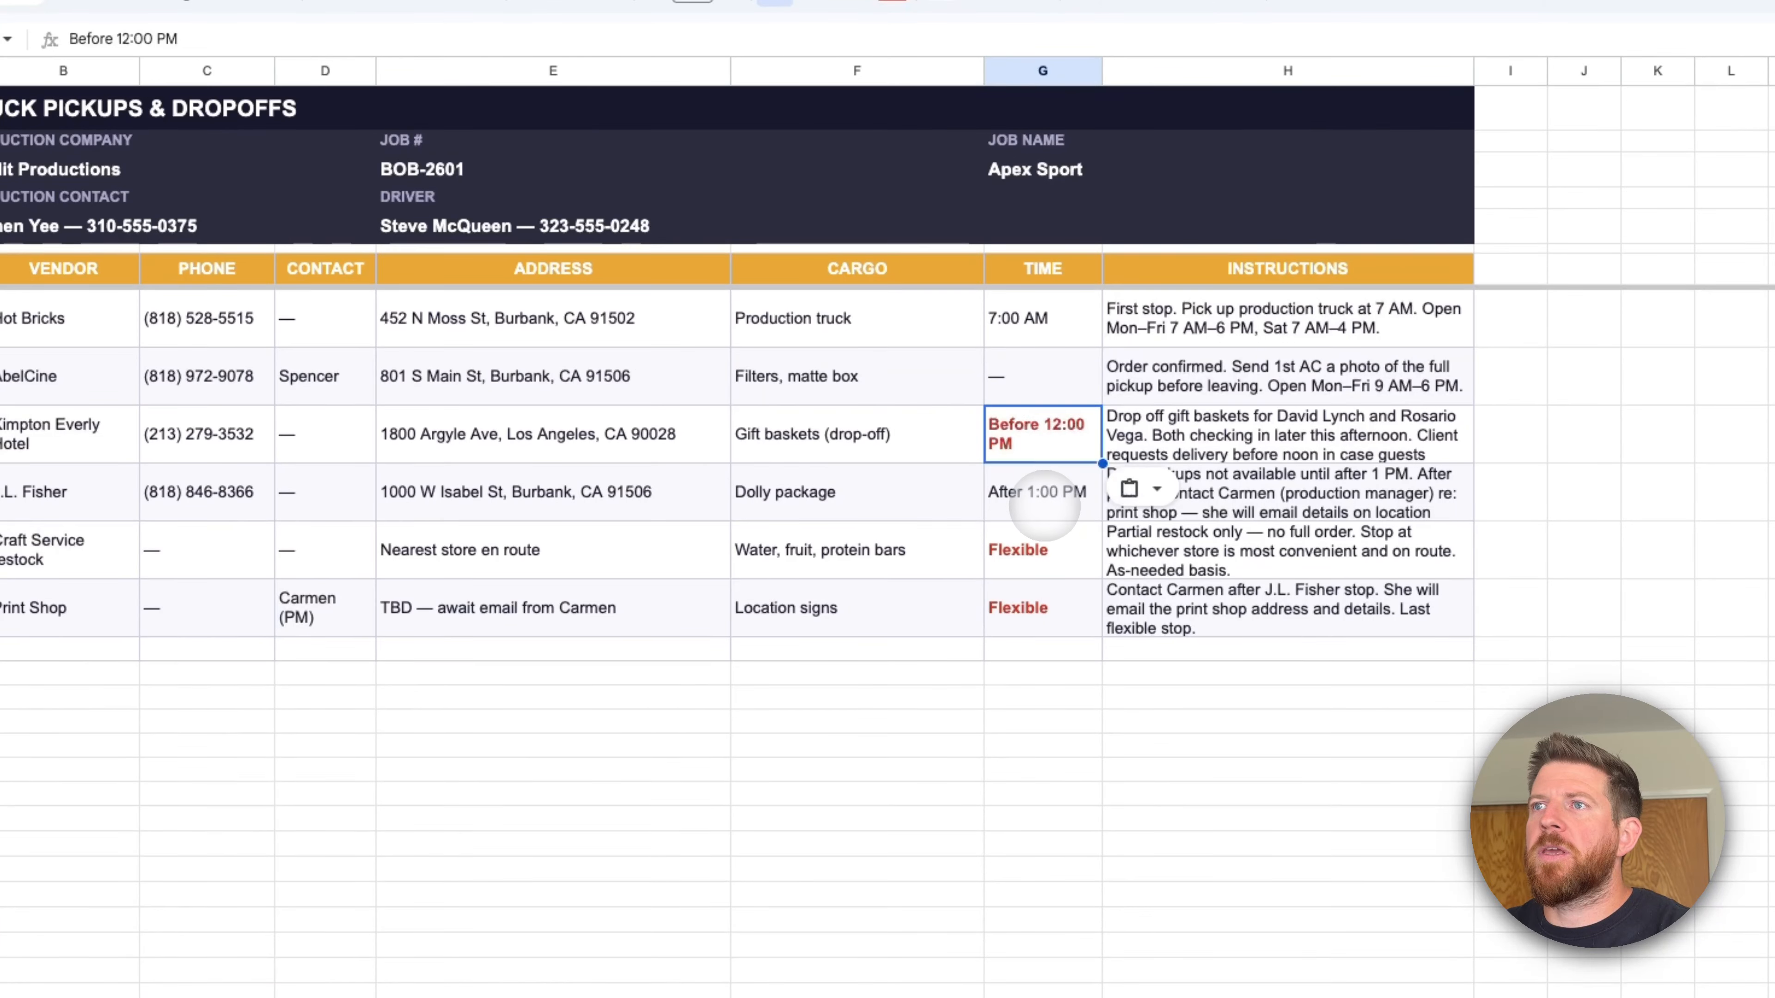
{"action": "left_click", "coordinate": [1052, 336]}
{"action": "key", "text": "super+c"}
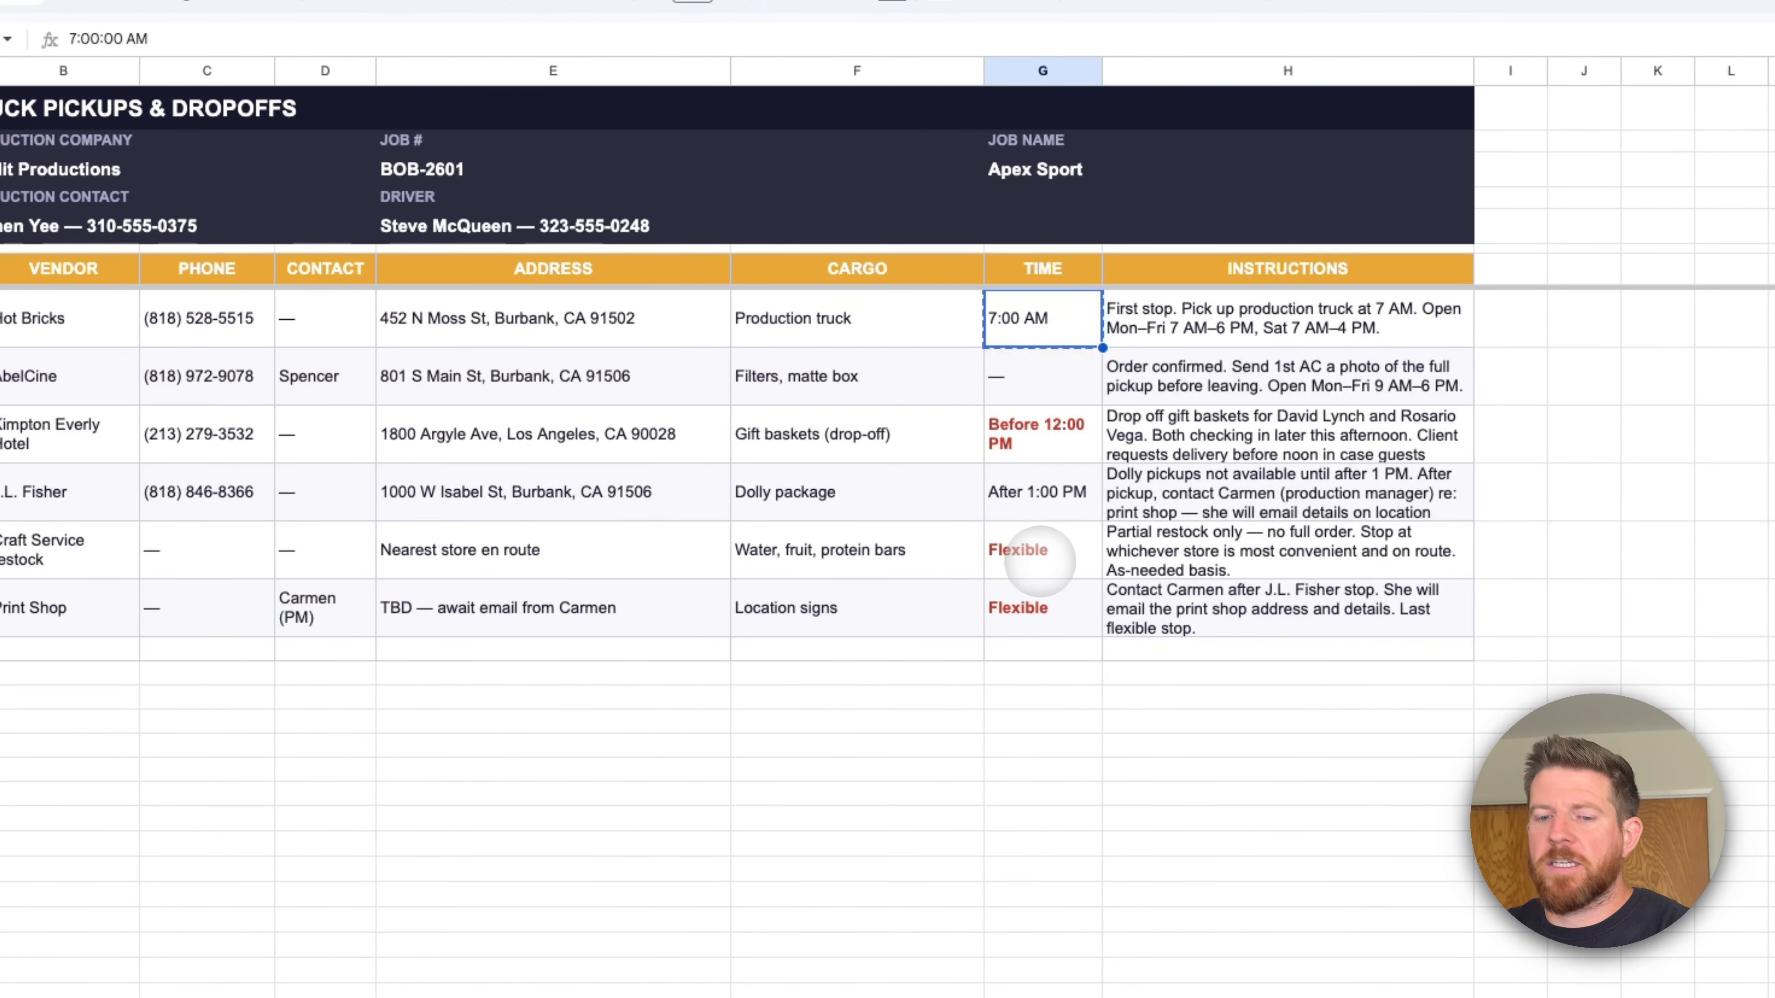
{"action": "left_click", "coordinate": [1037, 548]}
{"action": "left_click", "coordinate": [1036, 621], "text": "shift"}
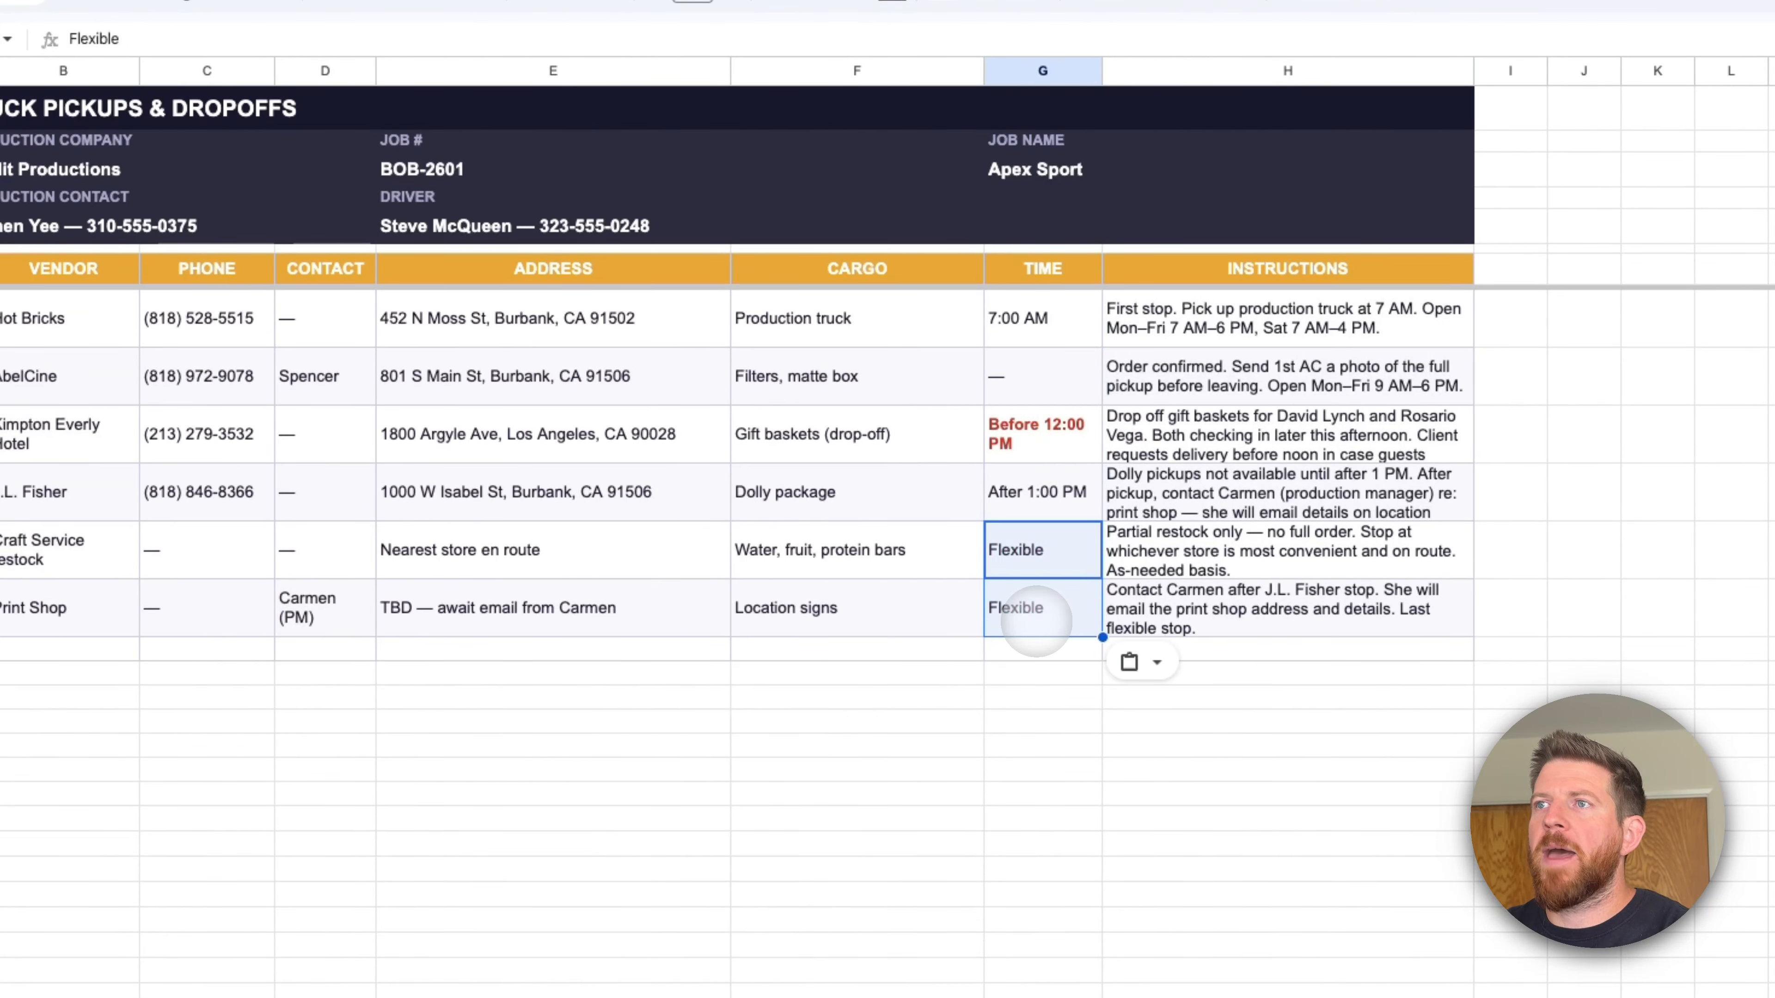
Add the line "1st AC Phone number" at the end of the AbelCine stop's instructions
{"action": "left_click", "coordinate": [1118, 329]}
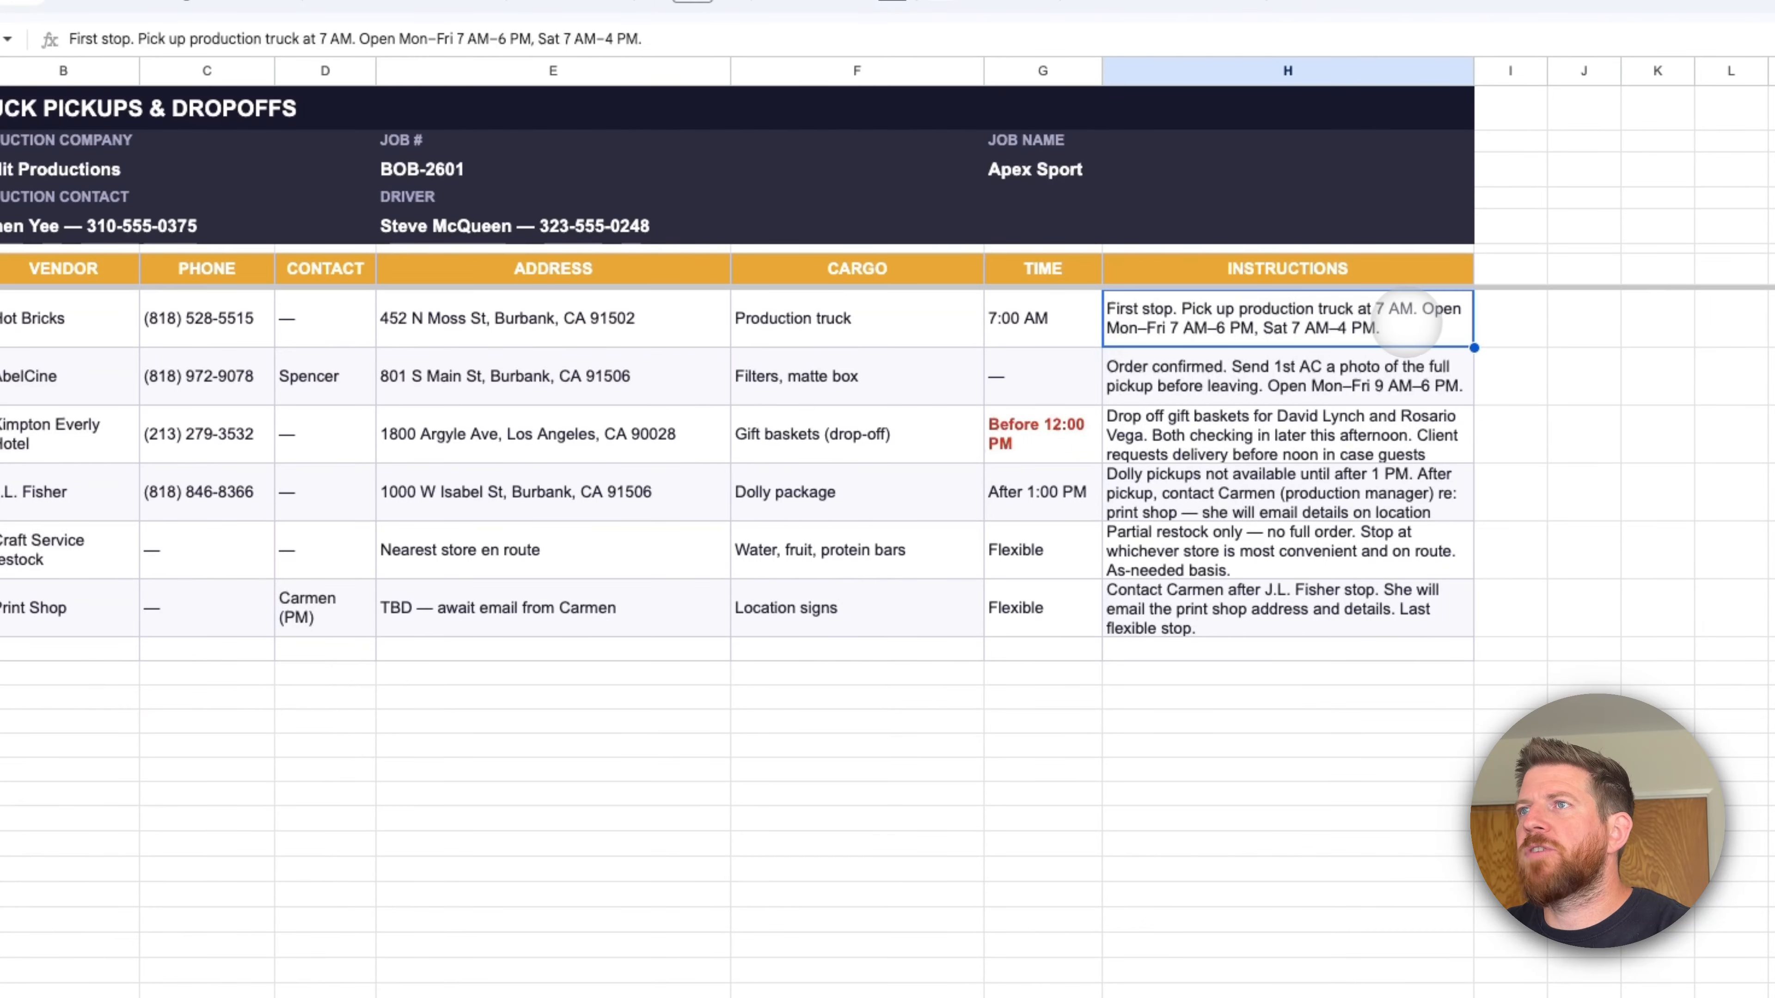
{"action": "left_click", "coordinate": [1217, 375]}
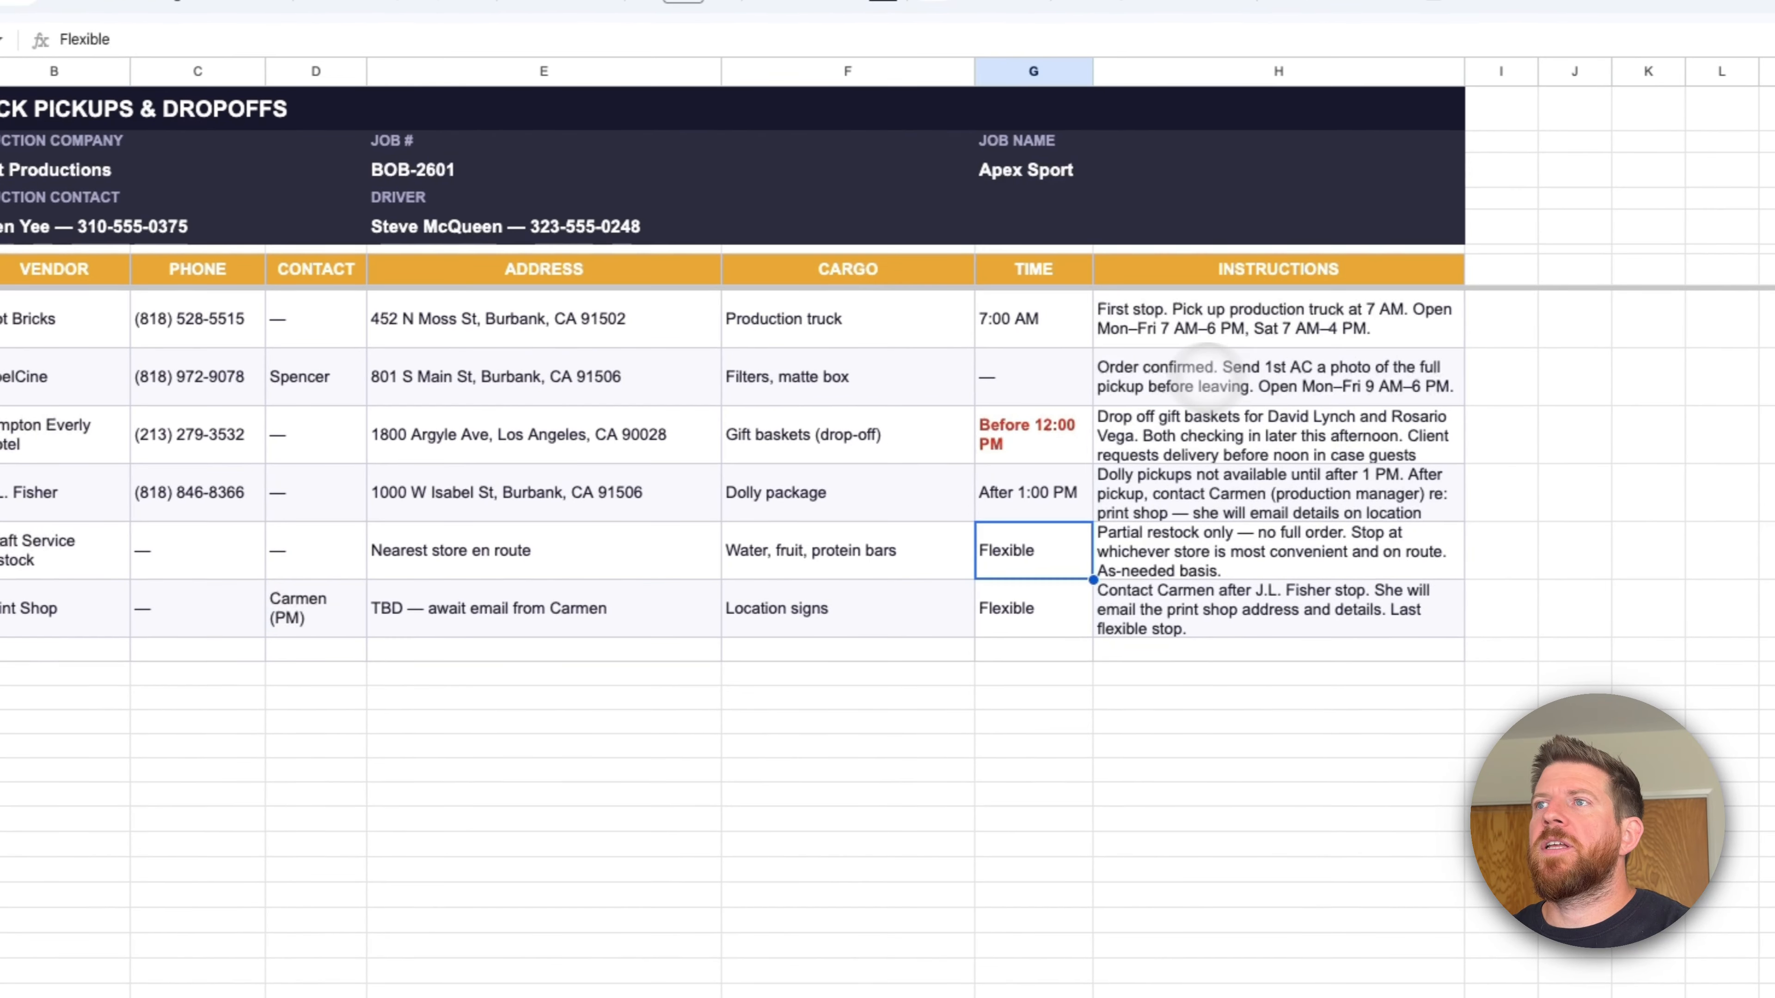
{"action": "double_click", "coordinate": [1281, 387]}
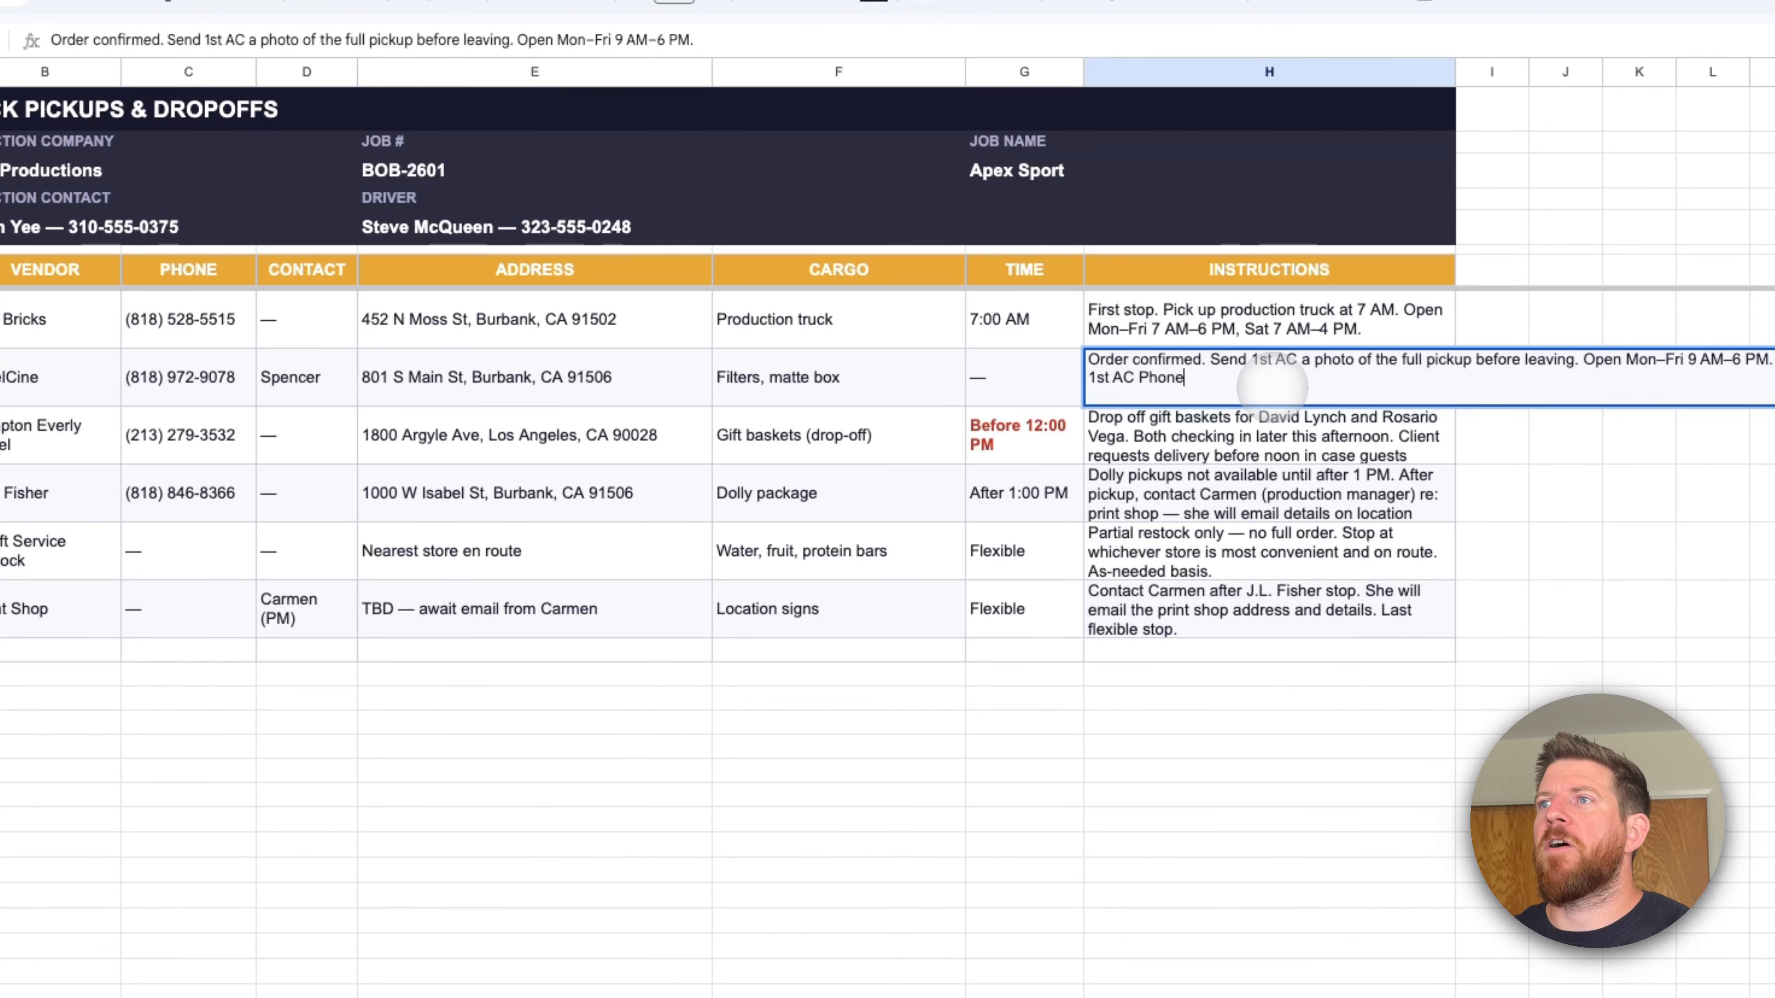
{"action": "key", "text": "Return"}
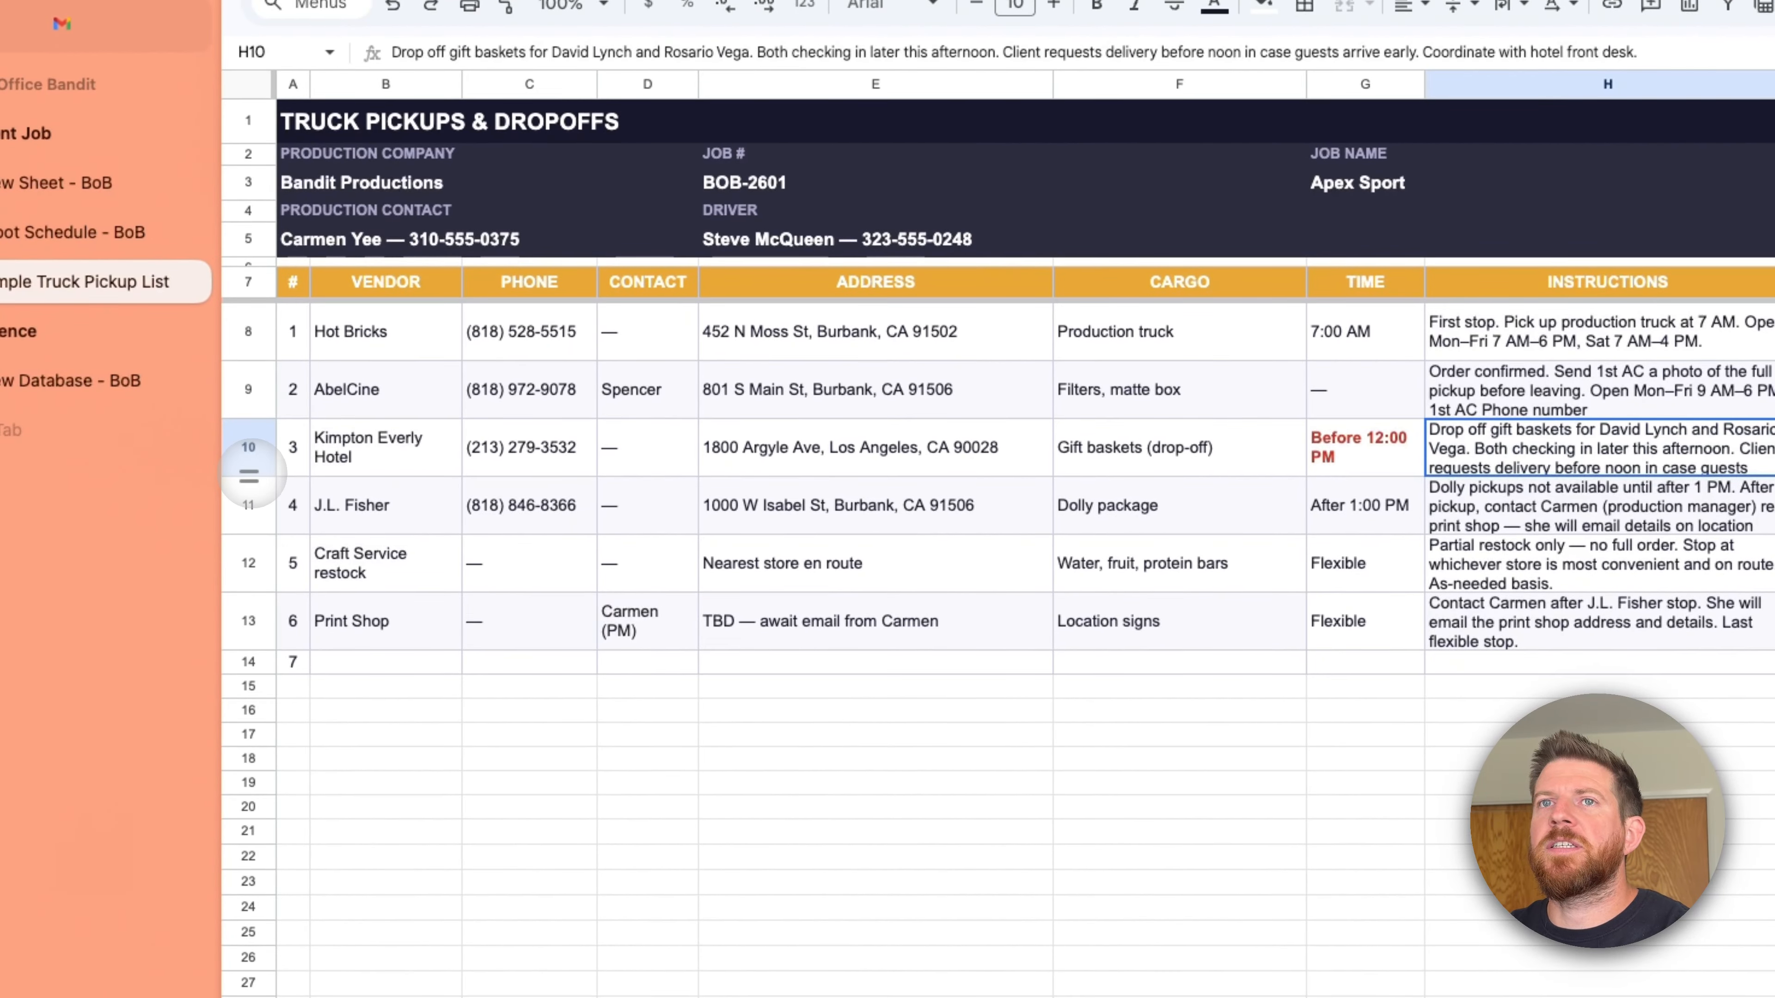
Fit the heights of the Kimpton Everly Hotel, J.L. Fisher and Craft Service restock rows to their content
{"action": "double_click", "coordinate": [256, 478]}
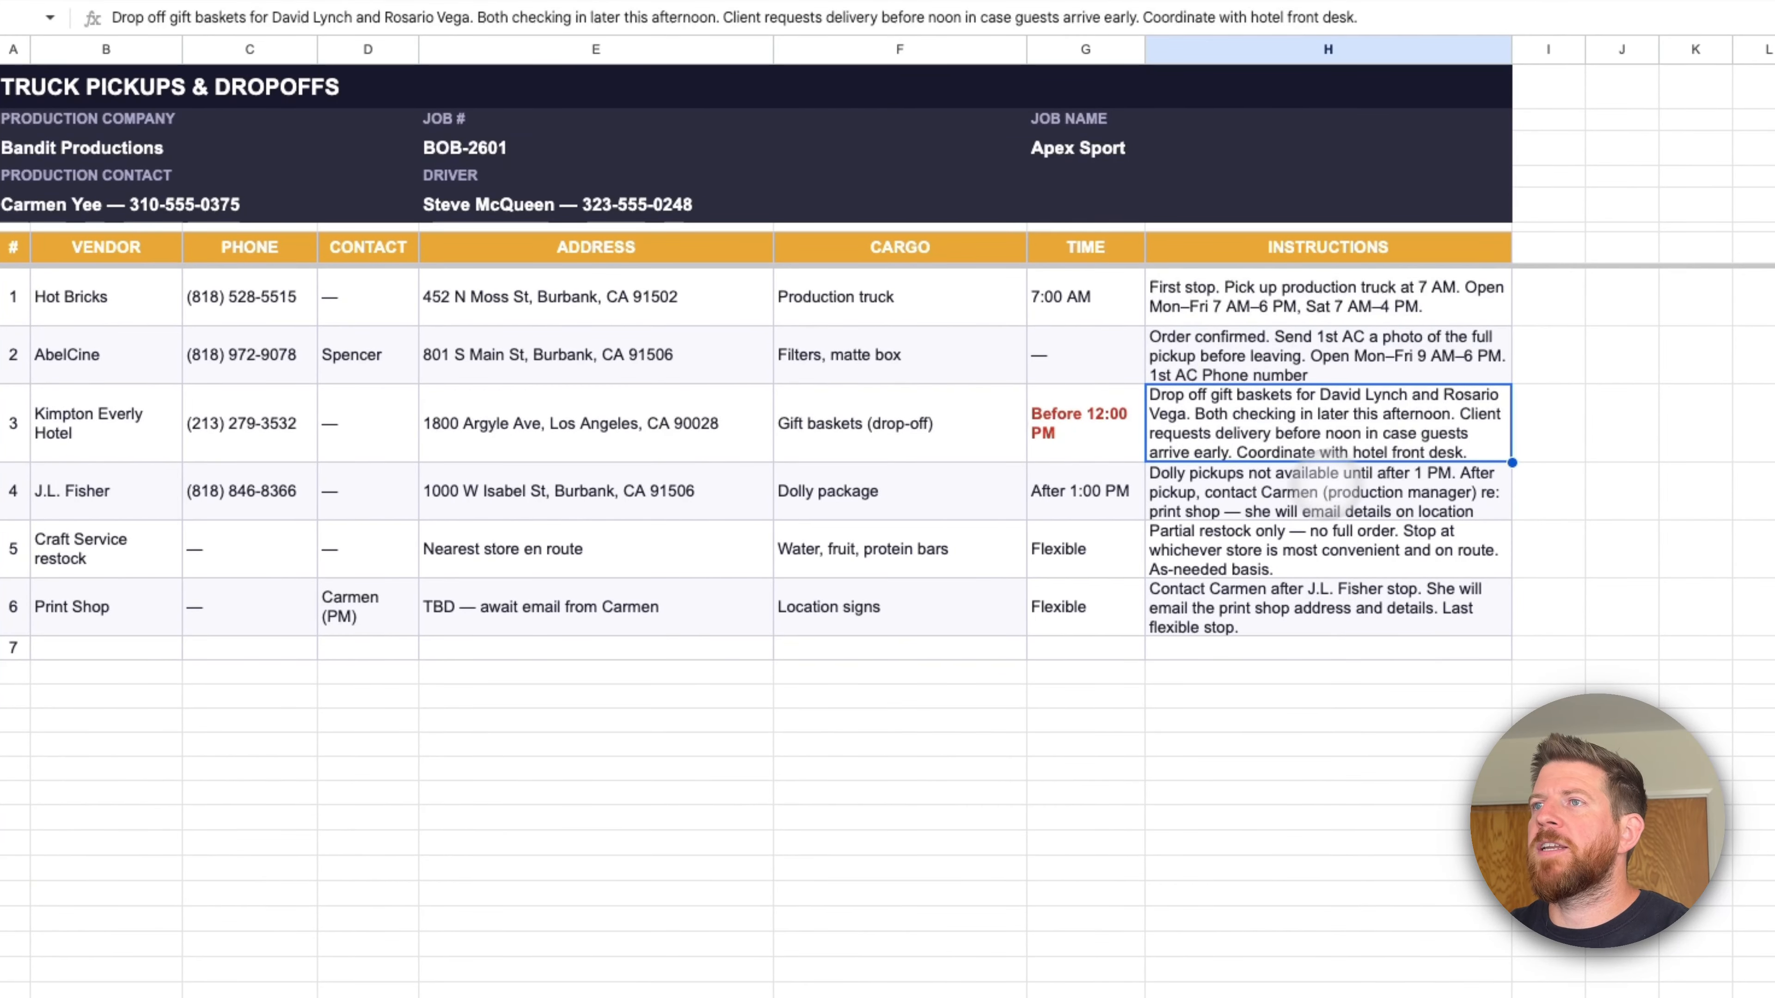
{"action": "left_click", "coordinate": [1273, 500]}
{"action": "left_click", "coordinate": [1110, 495]}
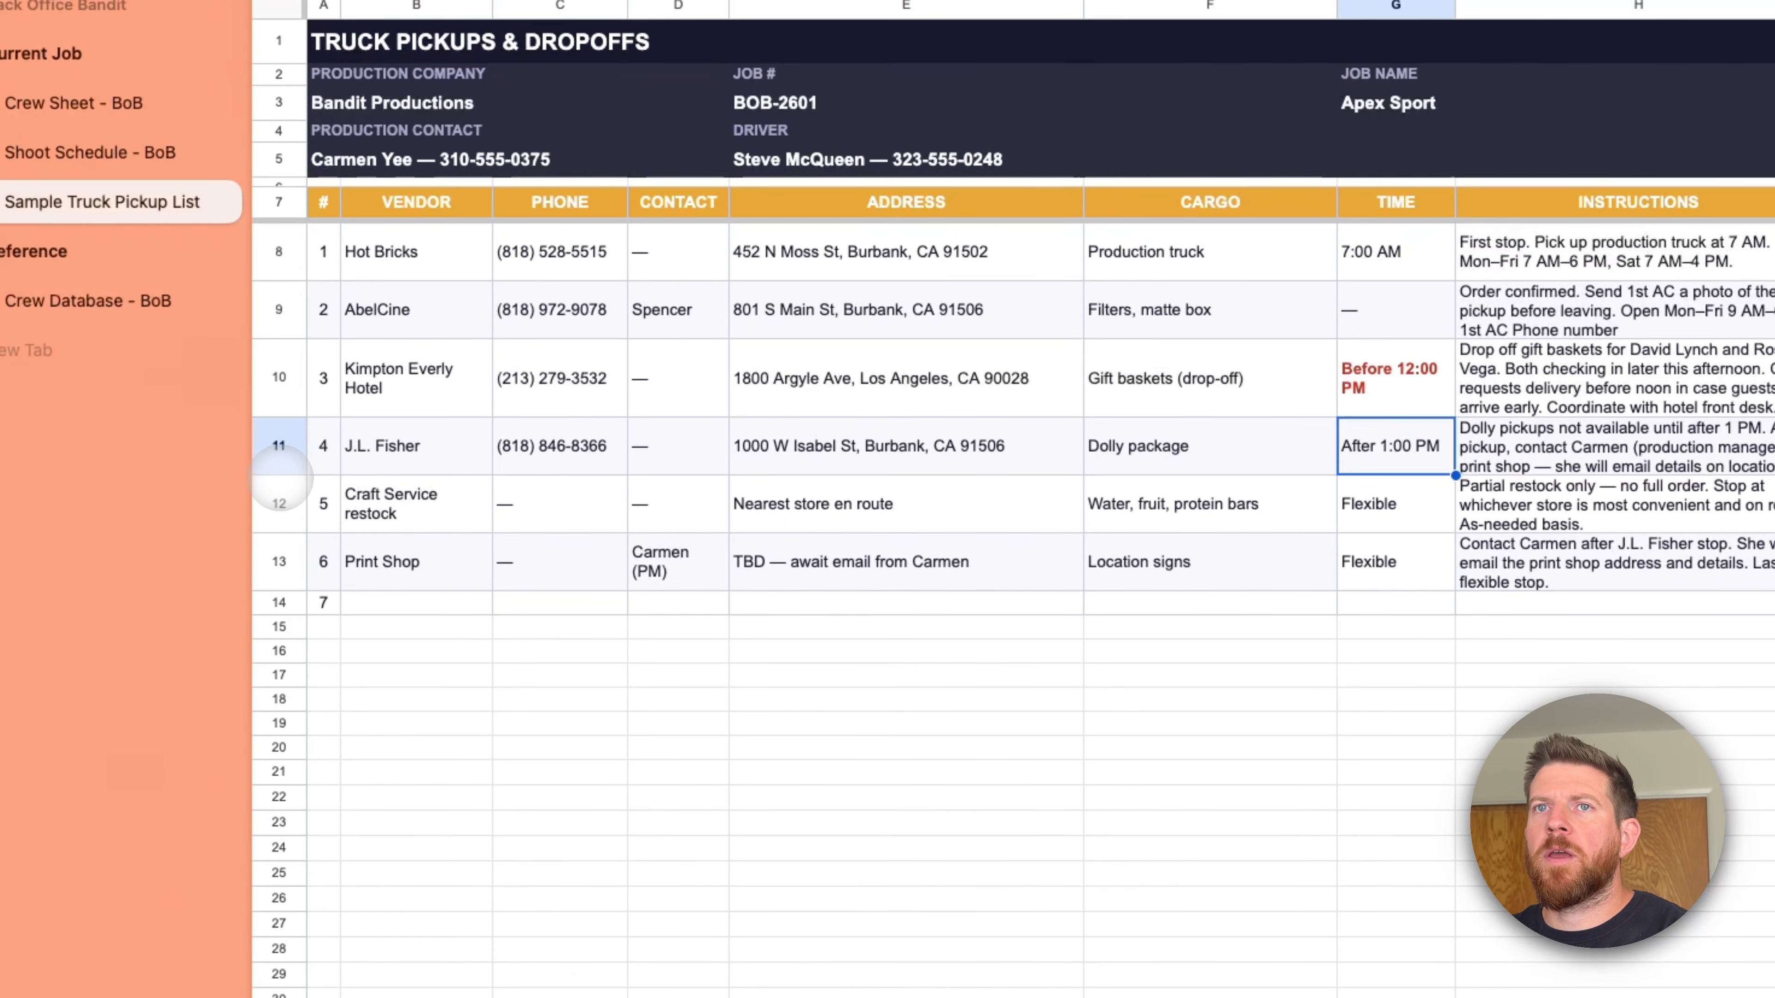
{"action": "double_click", "coordinate": [280, 476]}
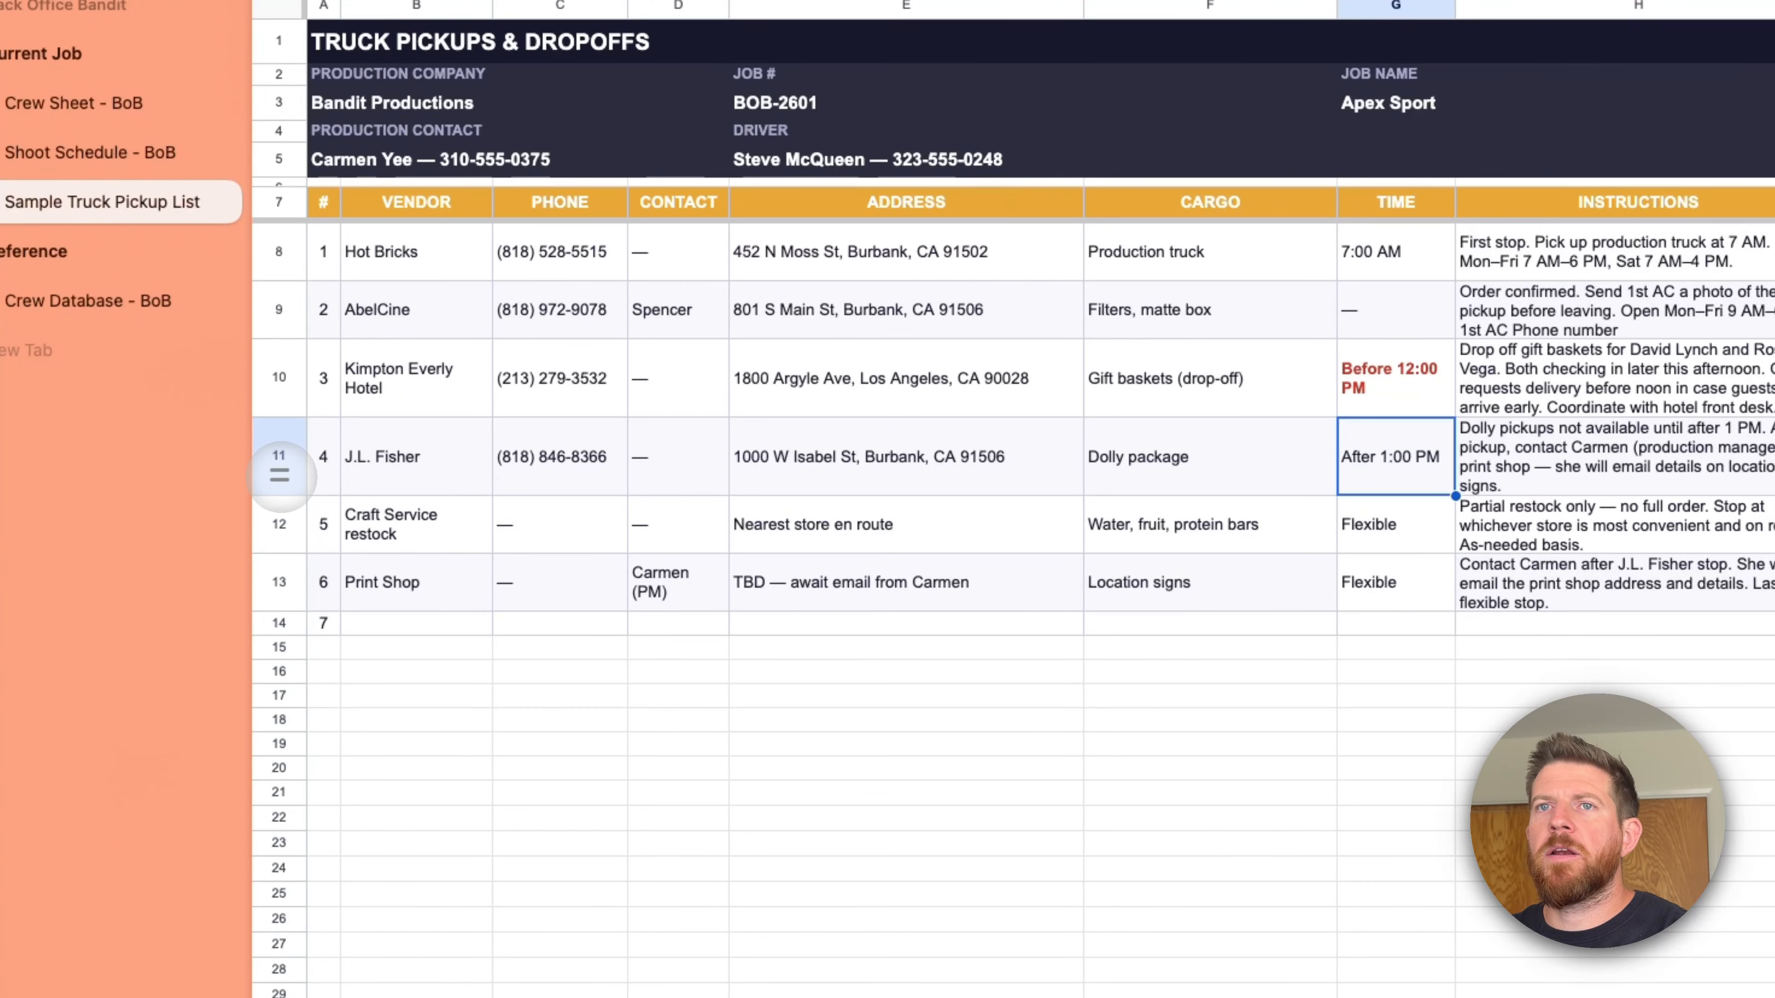
{"action": "double_click", "coordinate": [280, 554]}
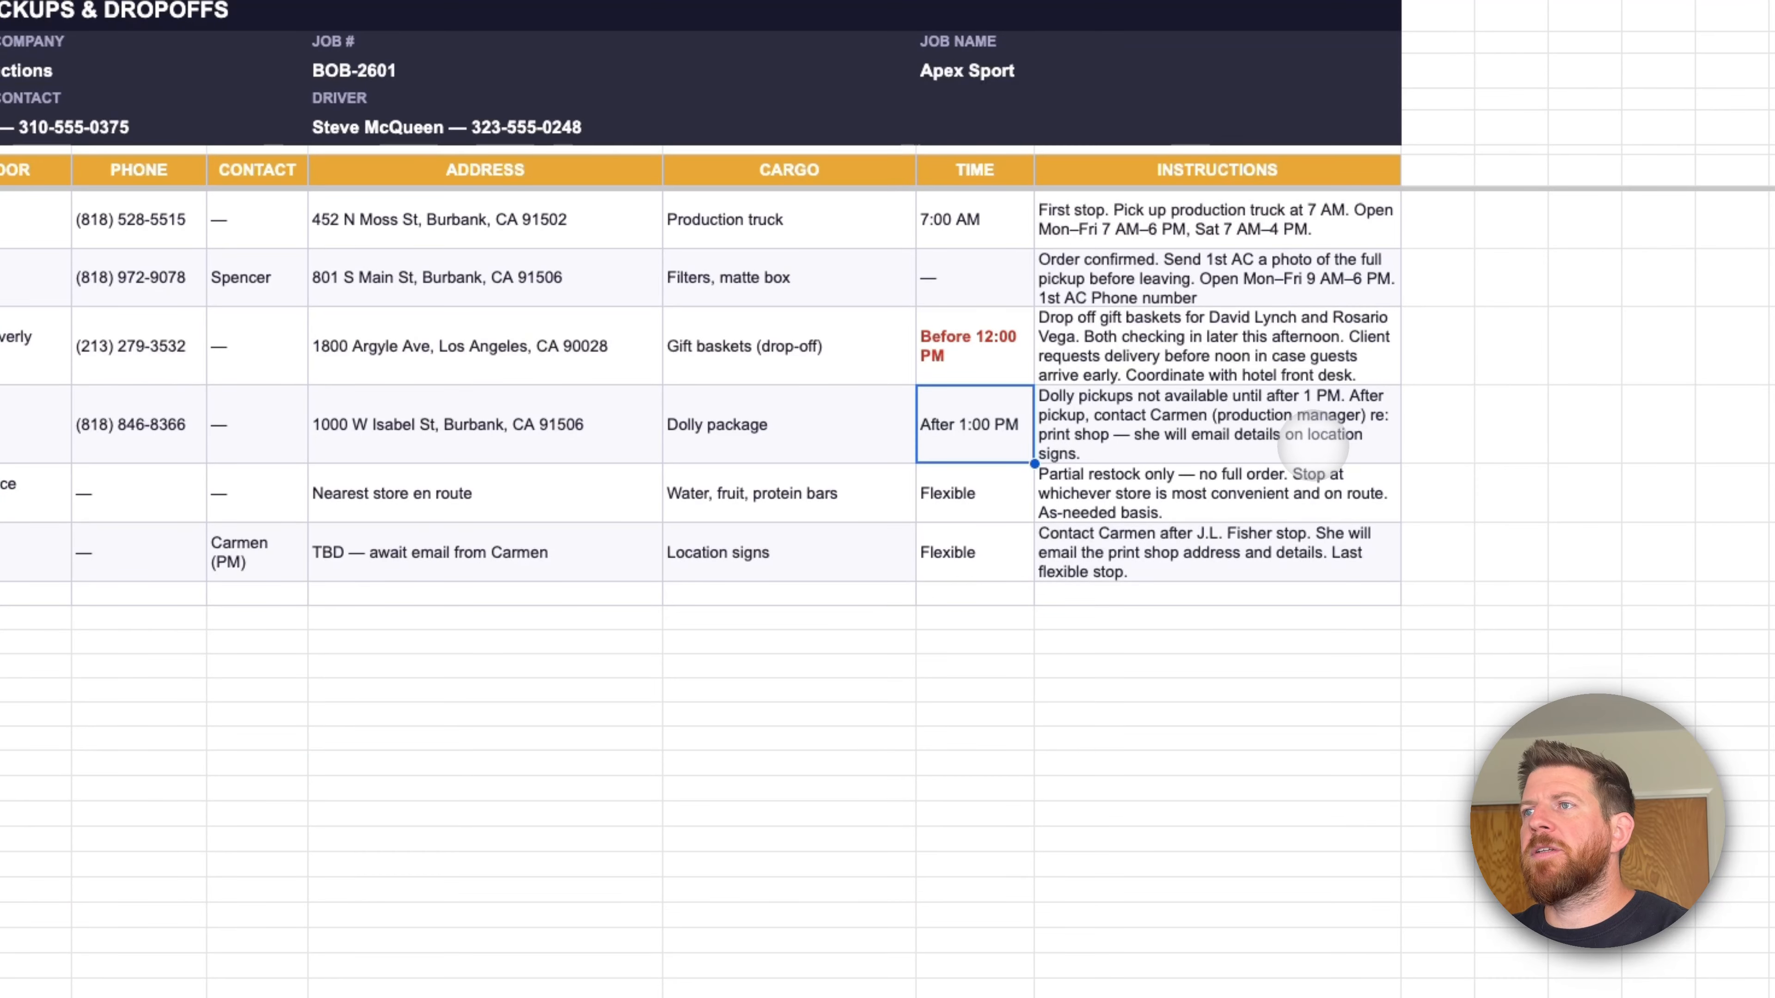
Append a line for the production manager's info to the J.L. Fisher instructions, and check the Craft Service and Print Shop entries
{"action": "double_click", "coordinate": [1163, 455]}
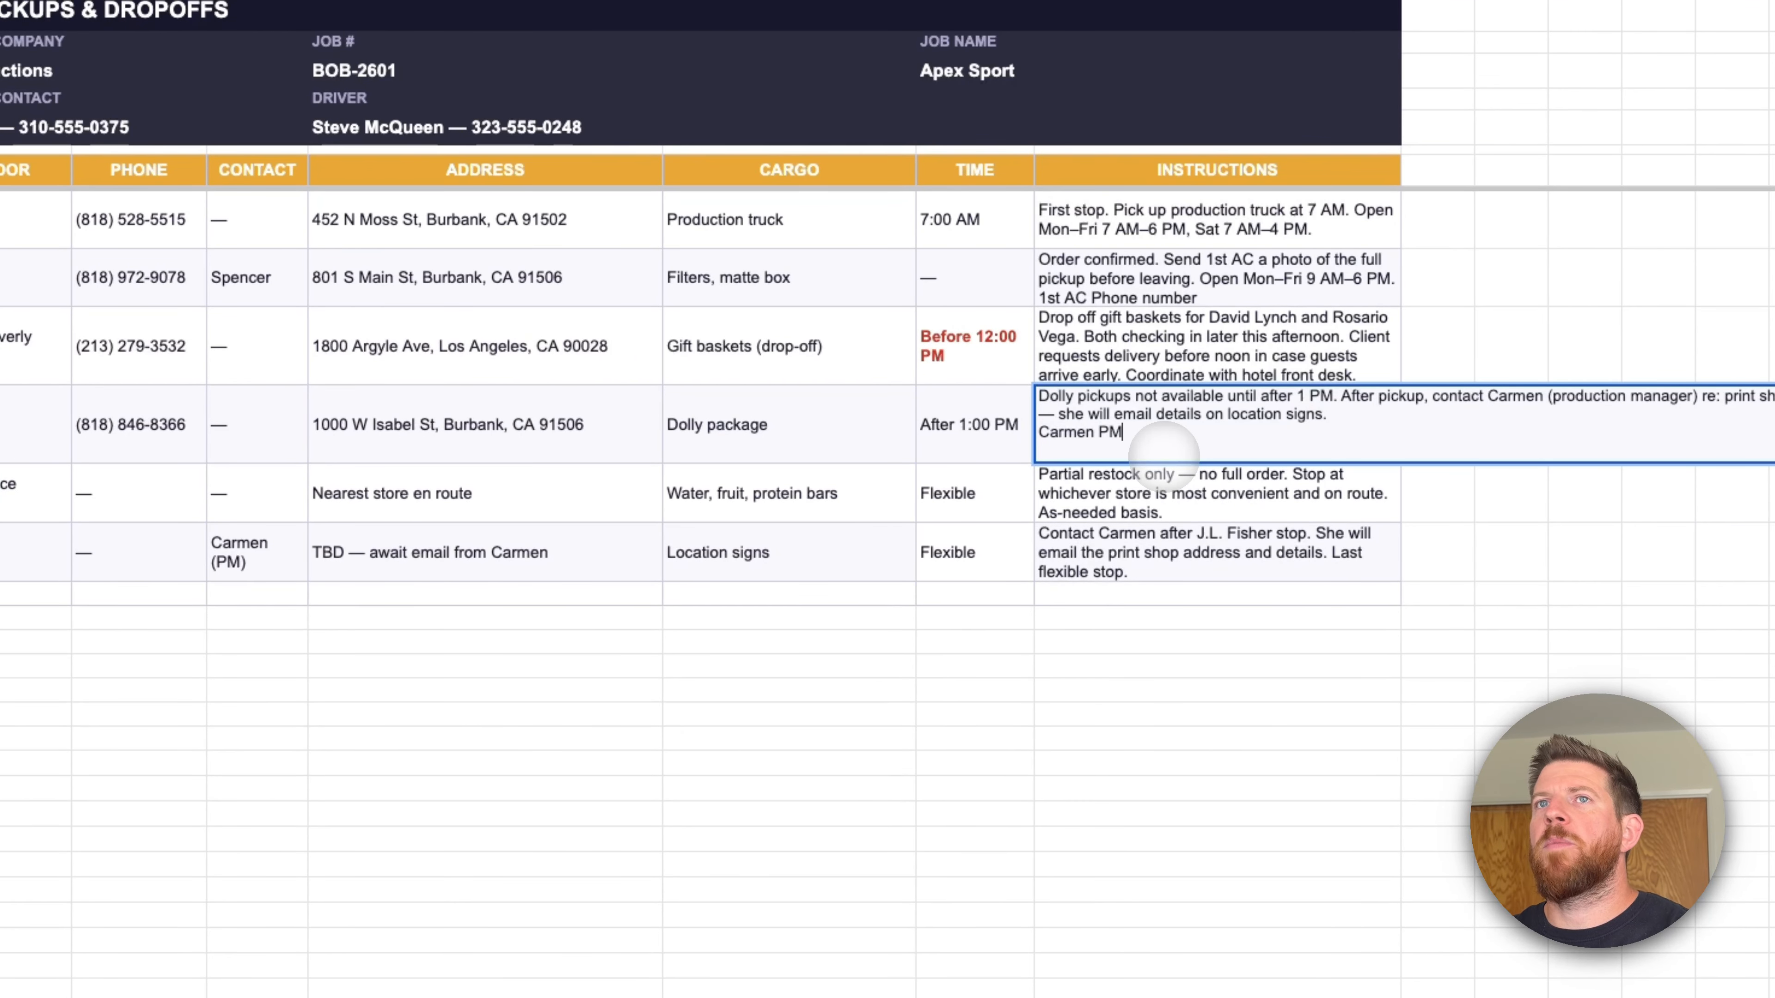
{"action": "key", "text": "Return"}
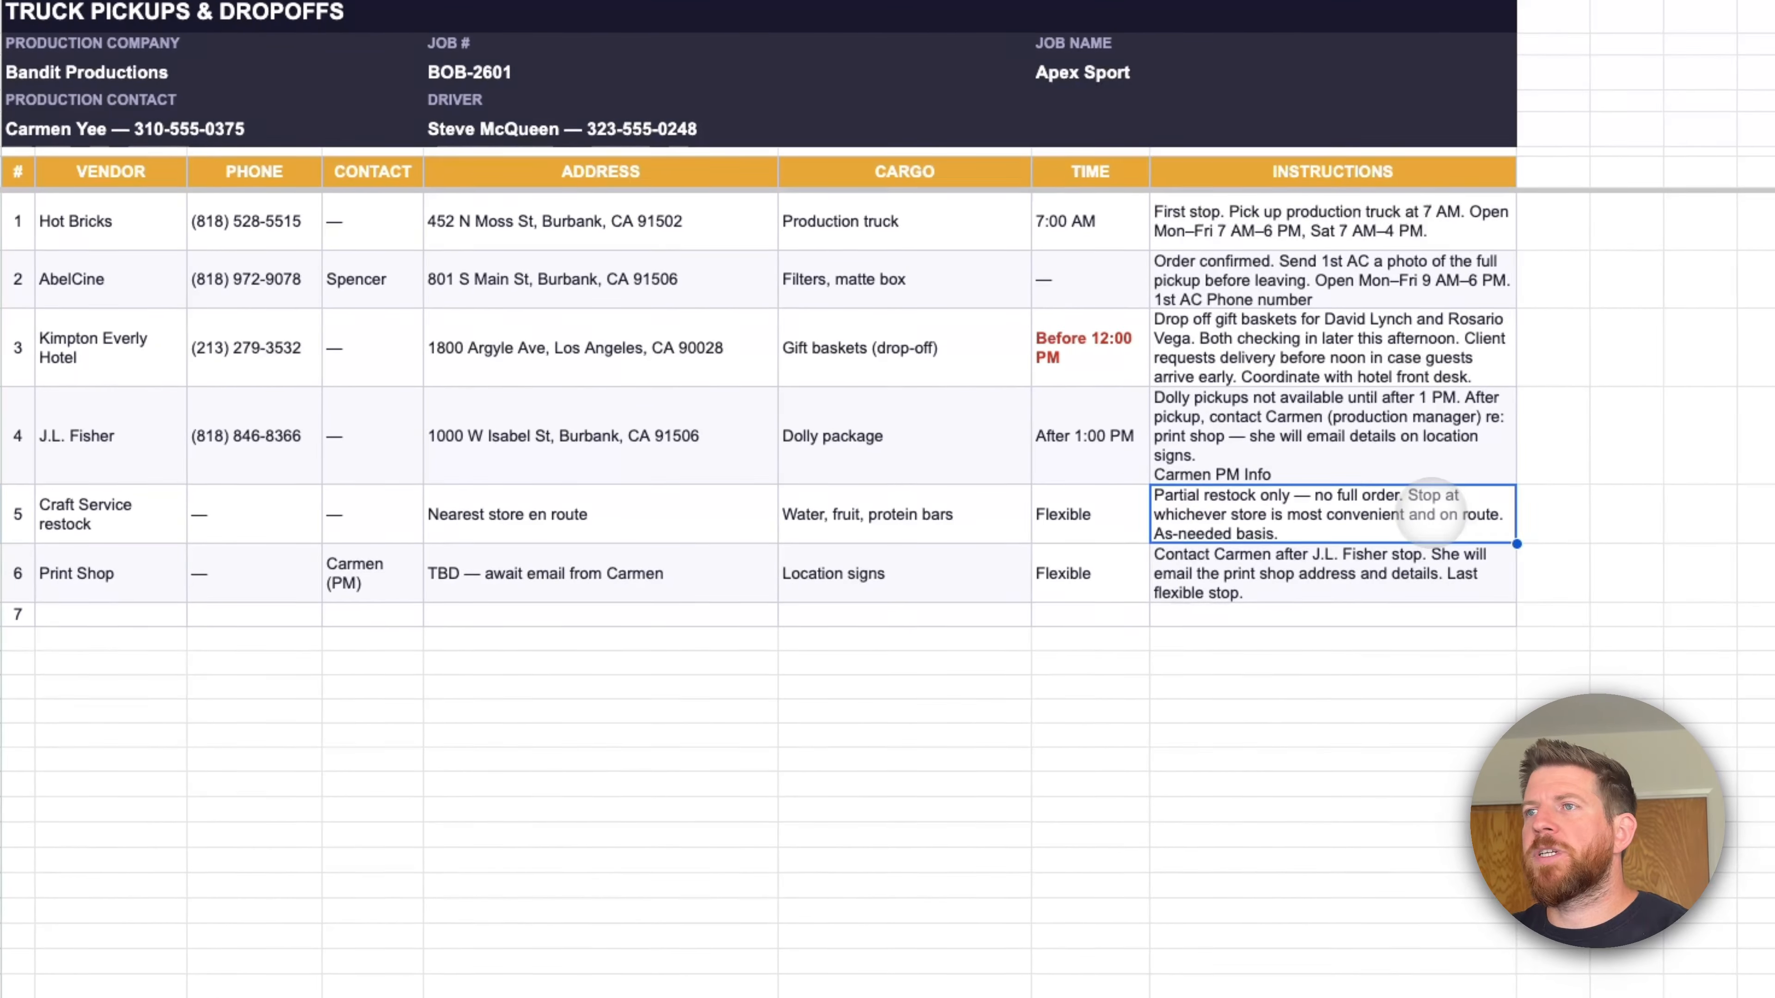
{"action": "left_click", "coordinate": [852, 521]}
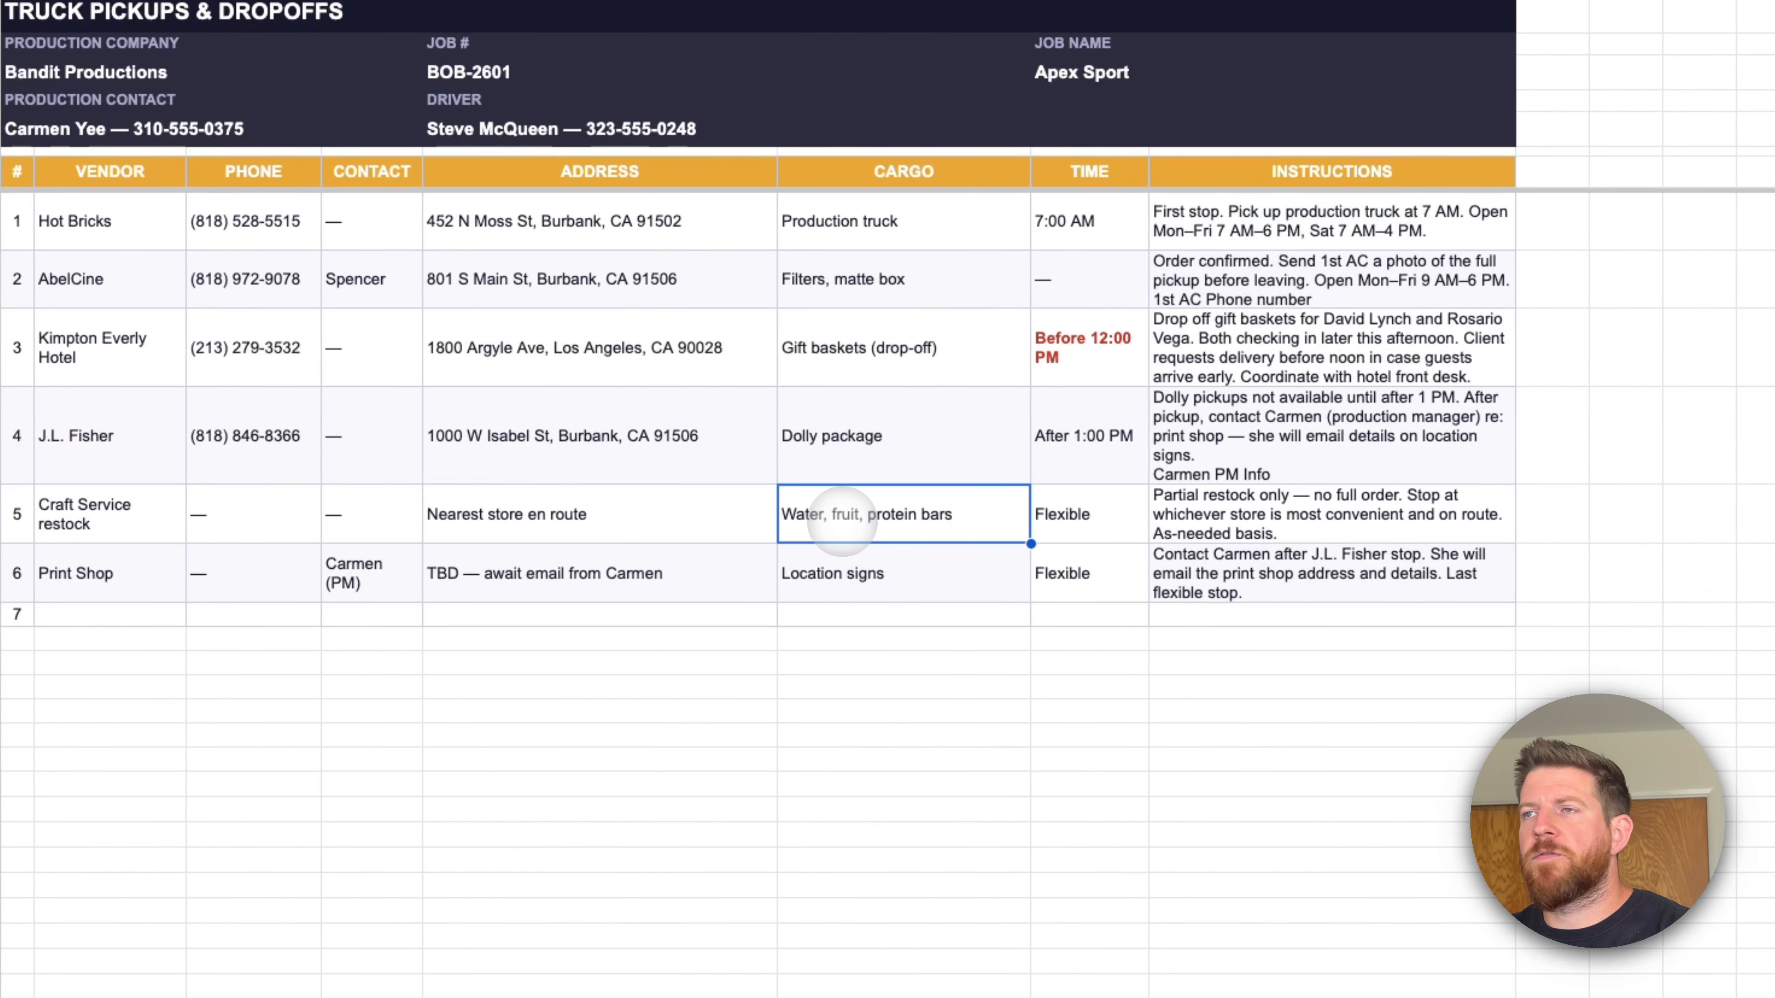
{"action": "left_click", "coordinate": [1279, 554]}
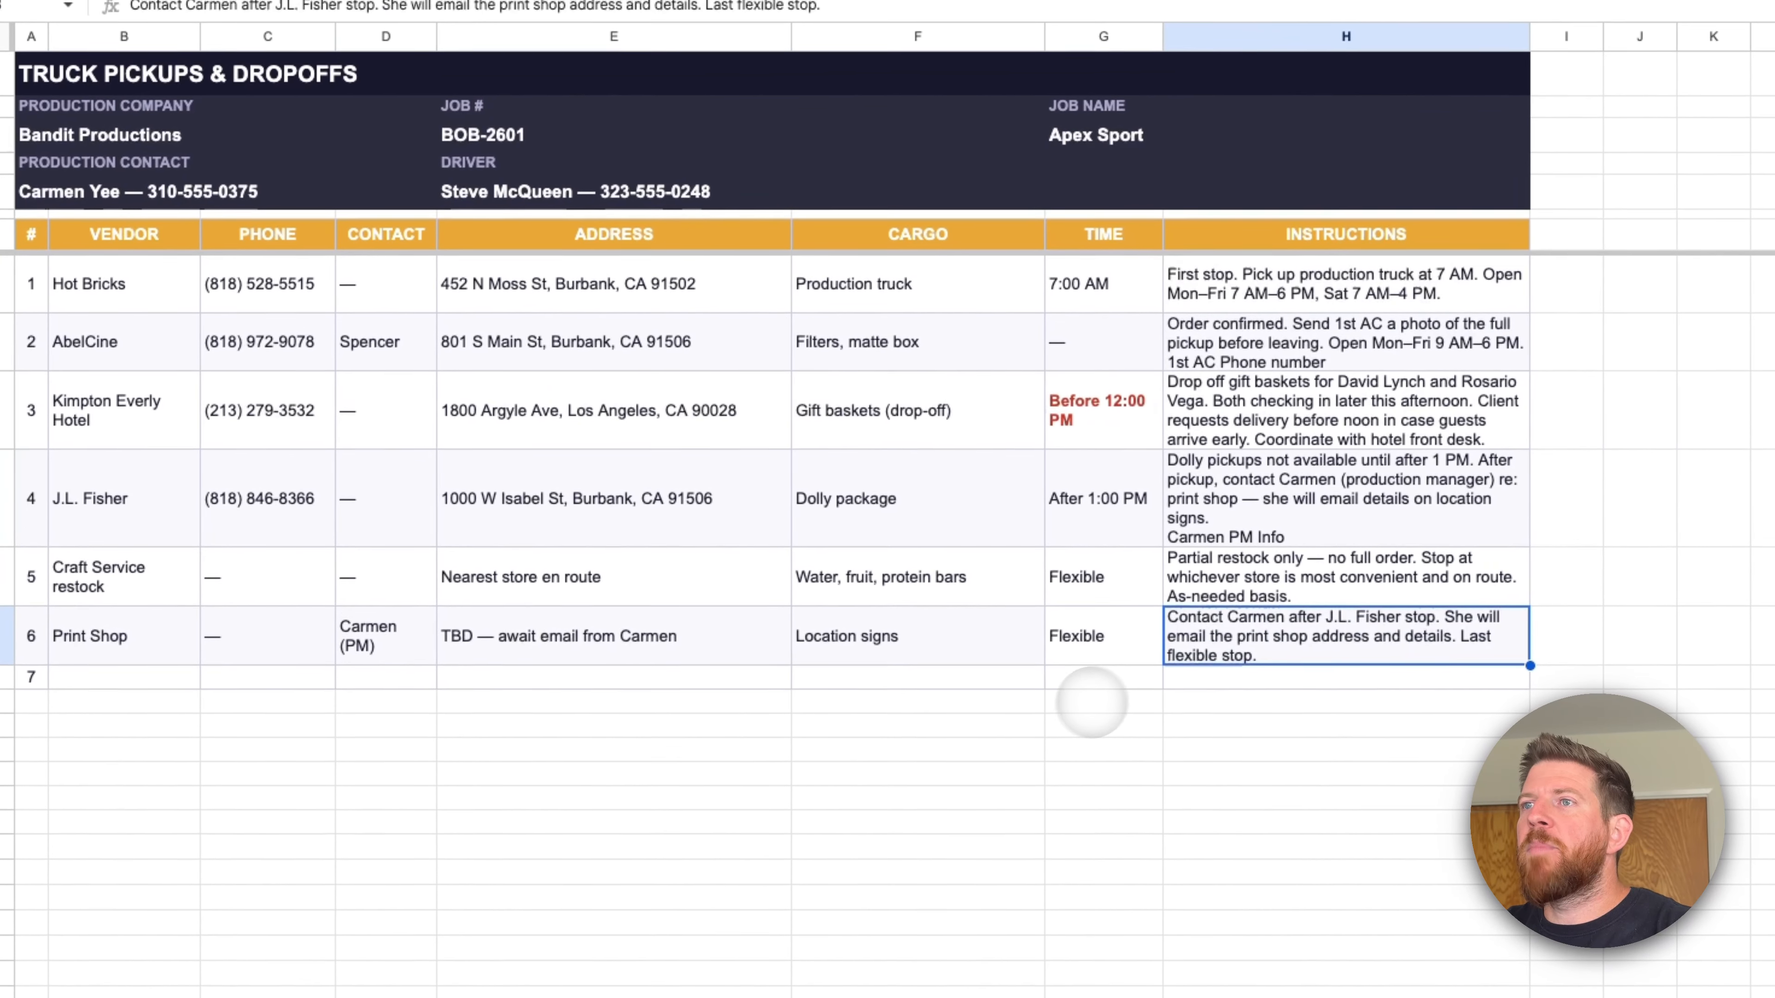
{"action": "left_click", "coordinate": [187, 249]}
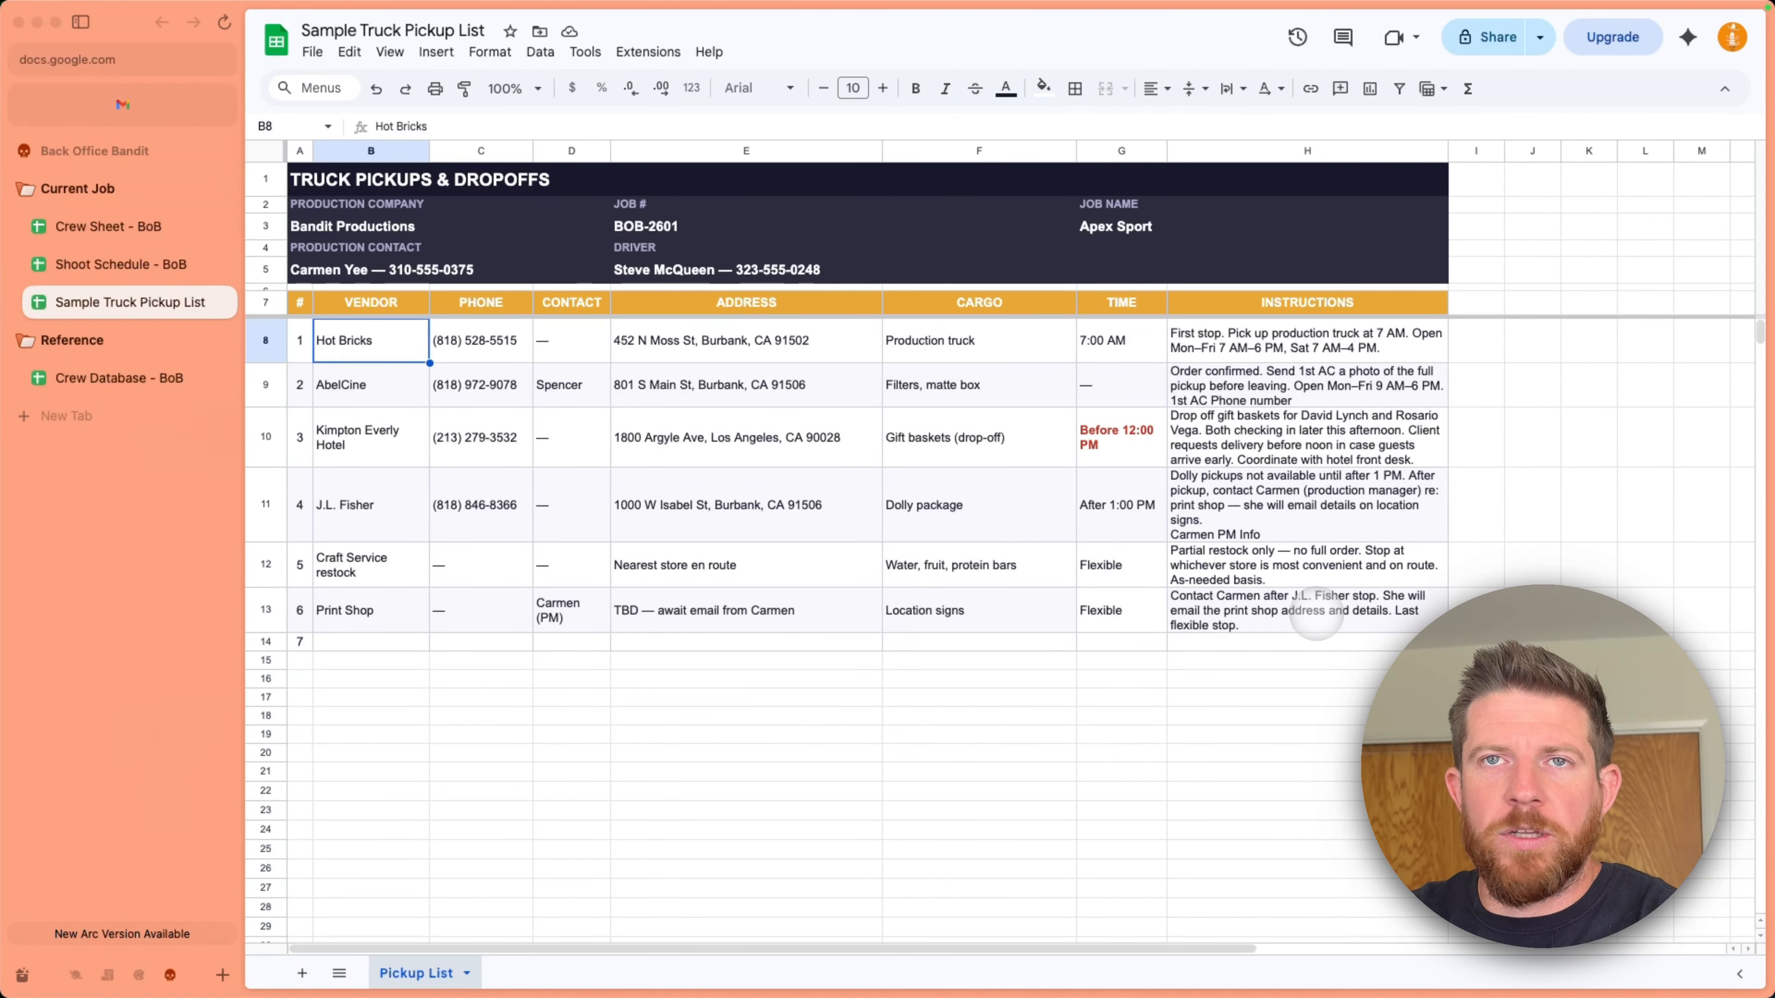
Select the vendor, phone, contact and address cells from Hot Bricks through J.L. Fisher and check these details
{"action": "left_click", "coordinate": [685, 505]}
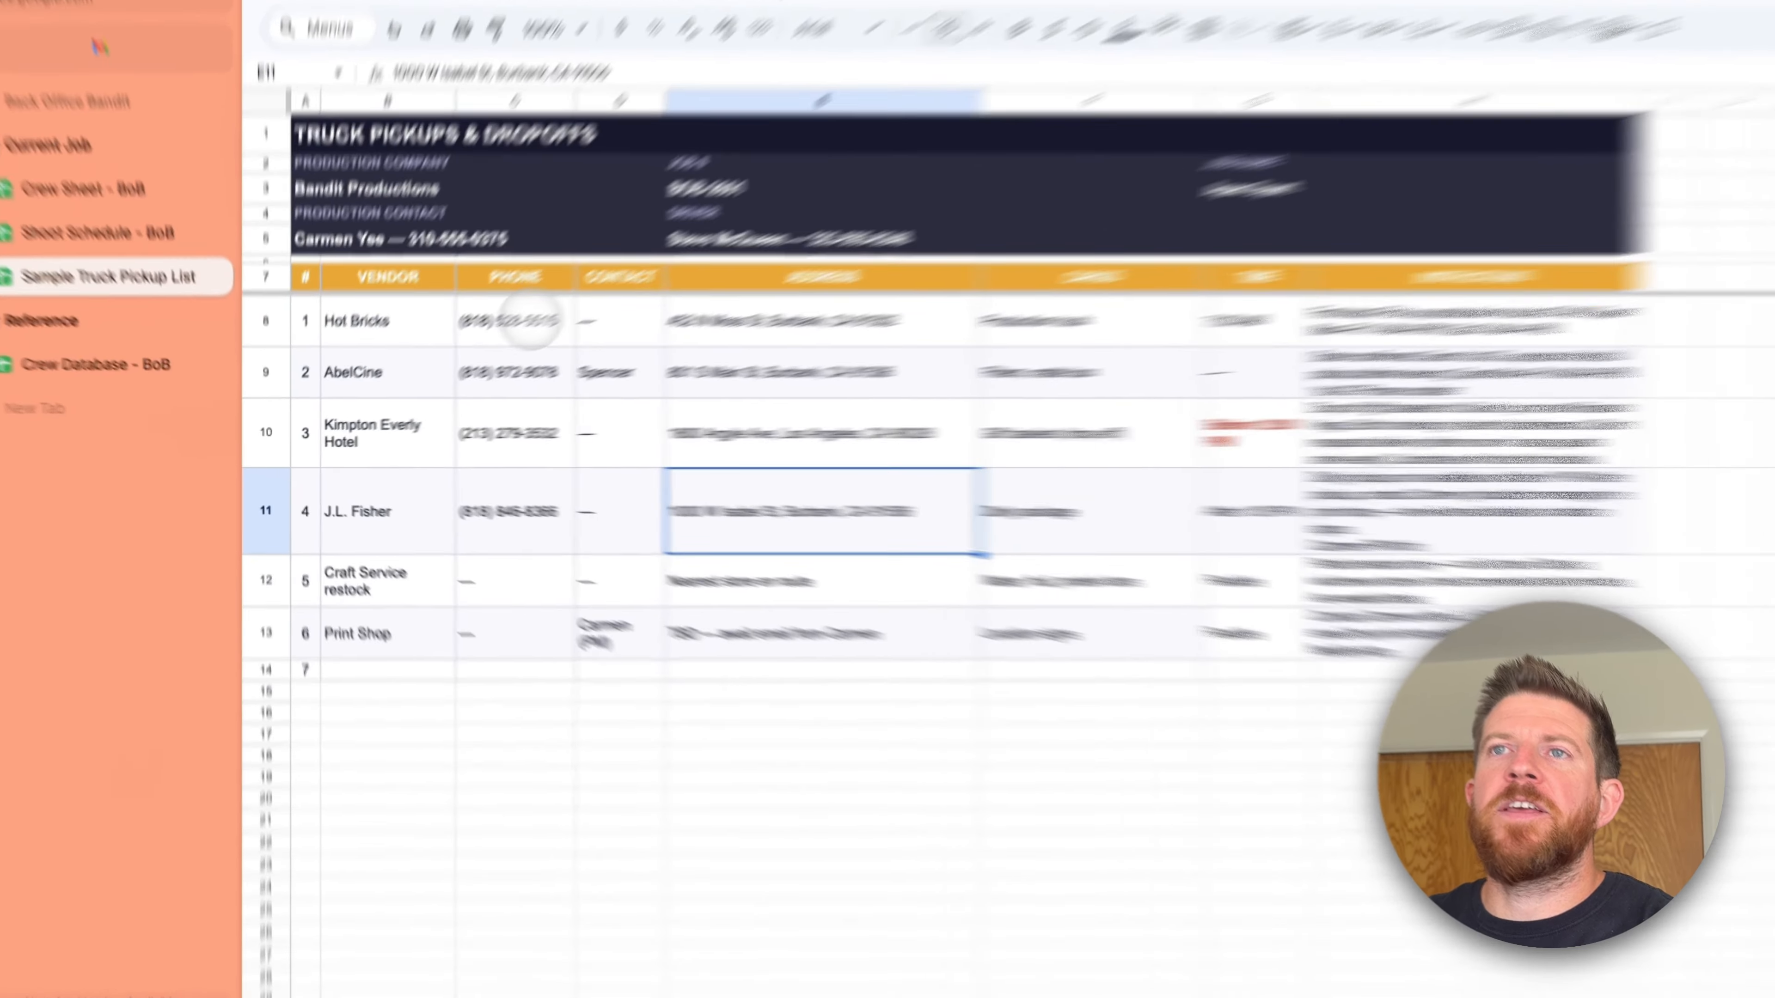
{"action": "left_click", "coordinate": [490, 341]}
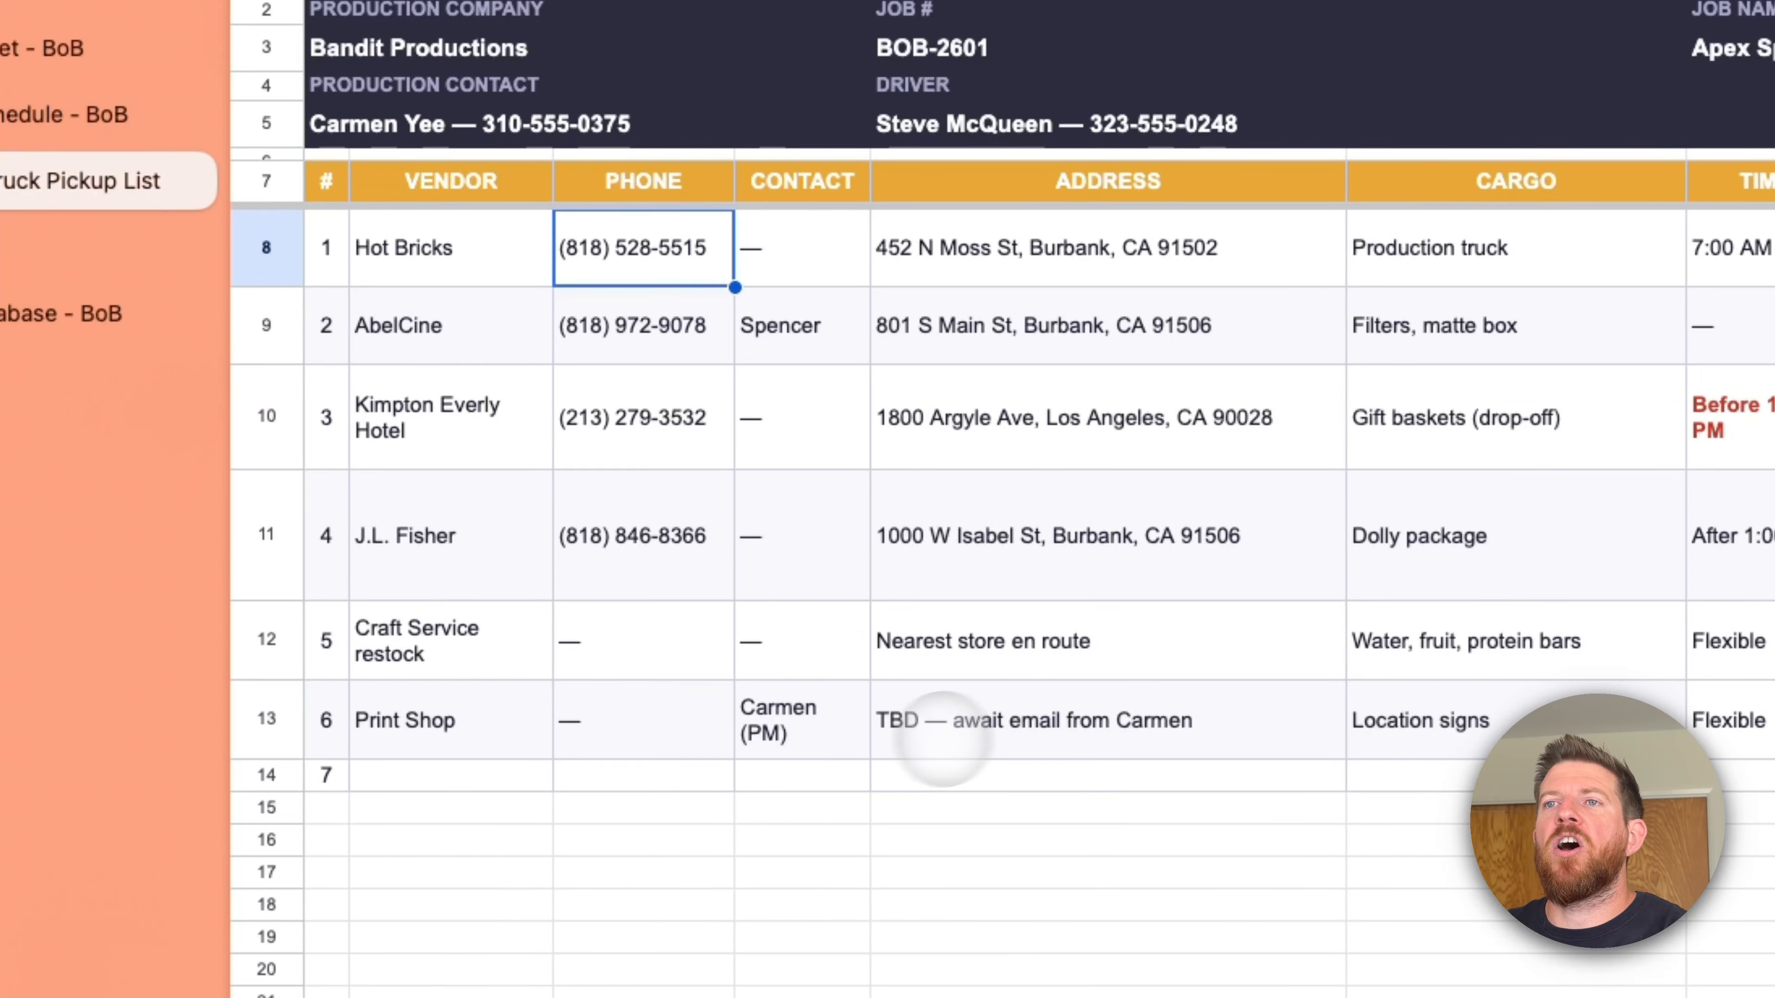
{"action": "left_click", "coordinate": [1121, 566], "text": "shift"}
{"action": "left_click", "coordinate": [489, 273]}
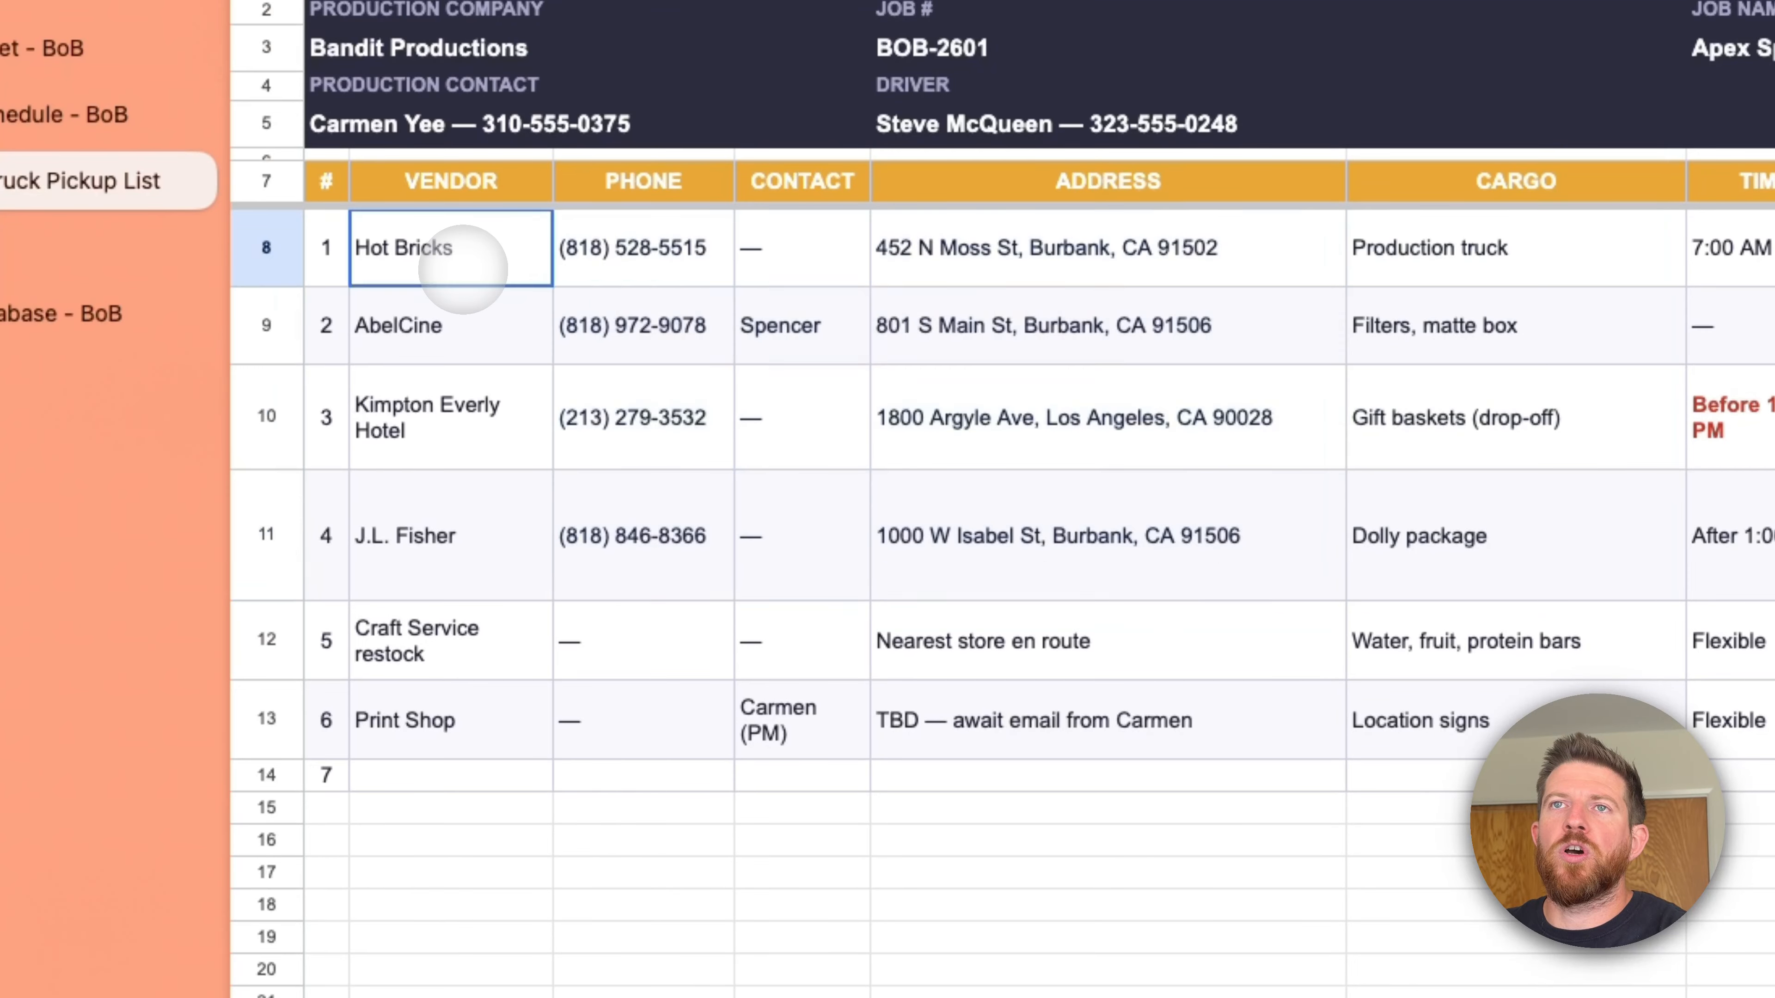
{"action": "left_click", "coordinate": [1036, 505], "text": "shift"}
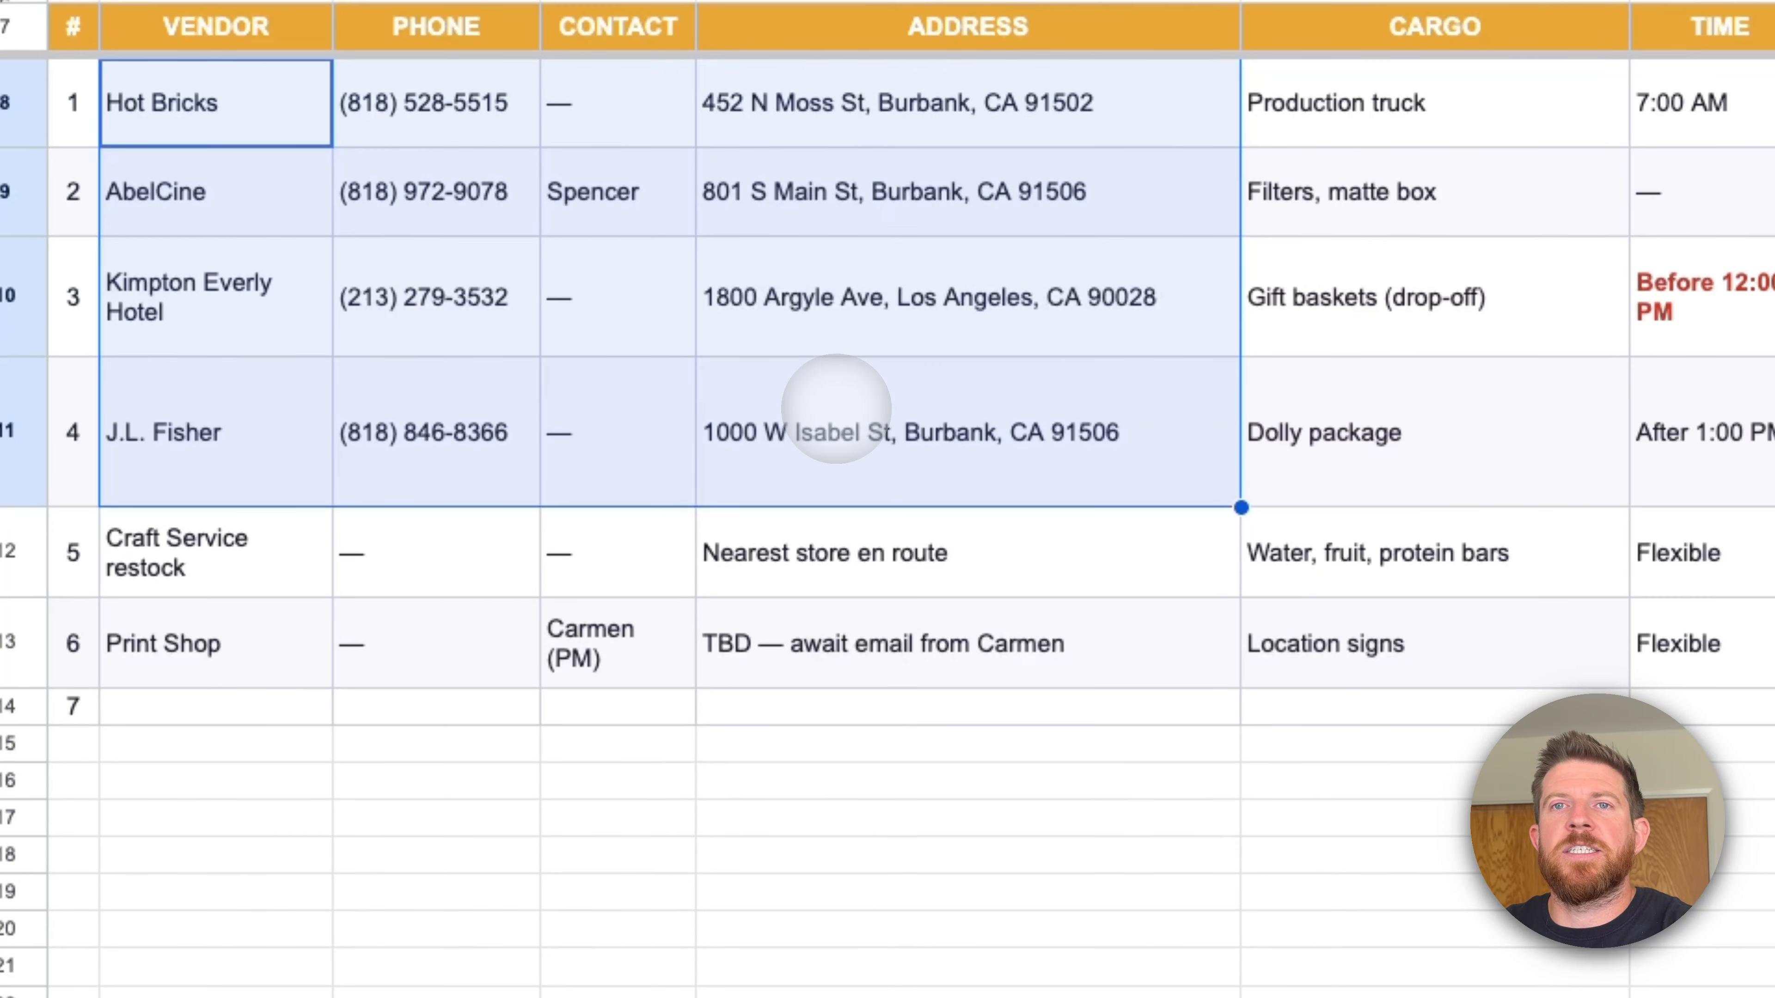
{"action": "left_click", "coordinate": [790, 559]}
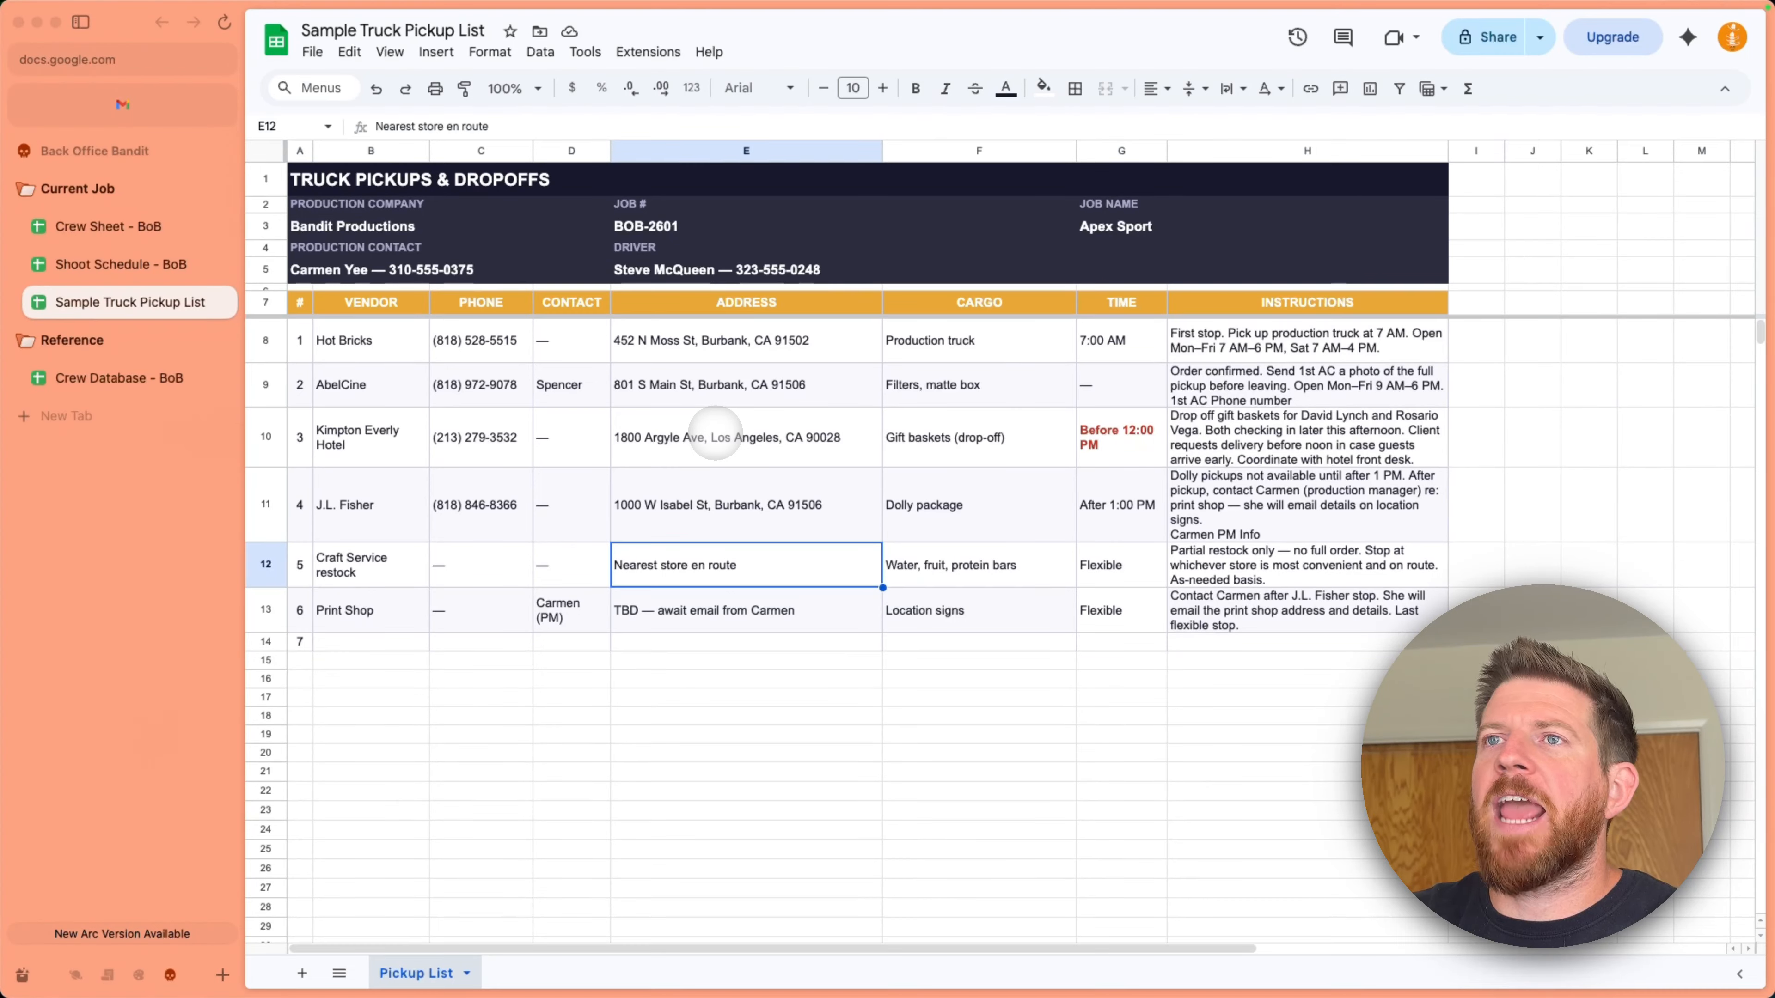
{"action": "key", "text": "super+Tab"}
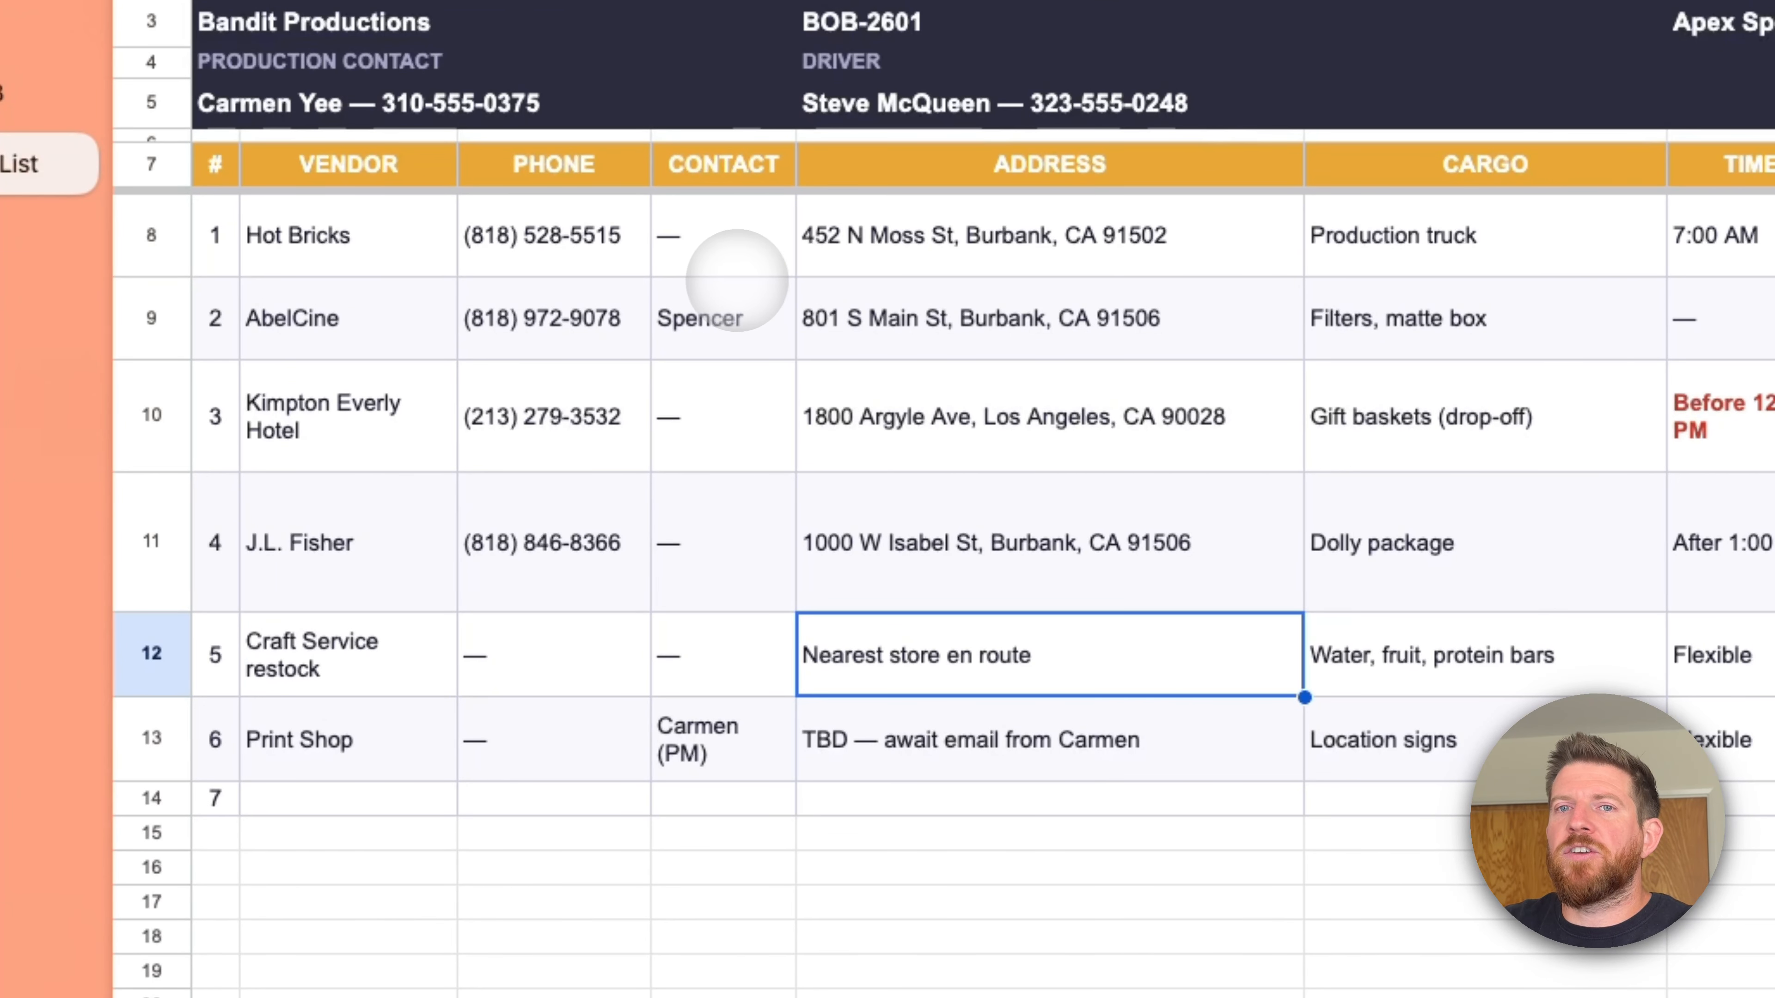
{"action": "left_click", "coordinate": [954, 253]}
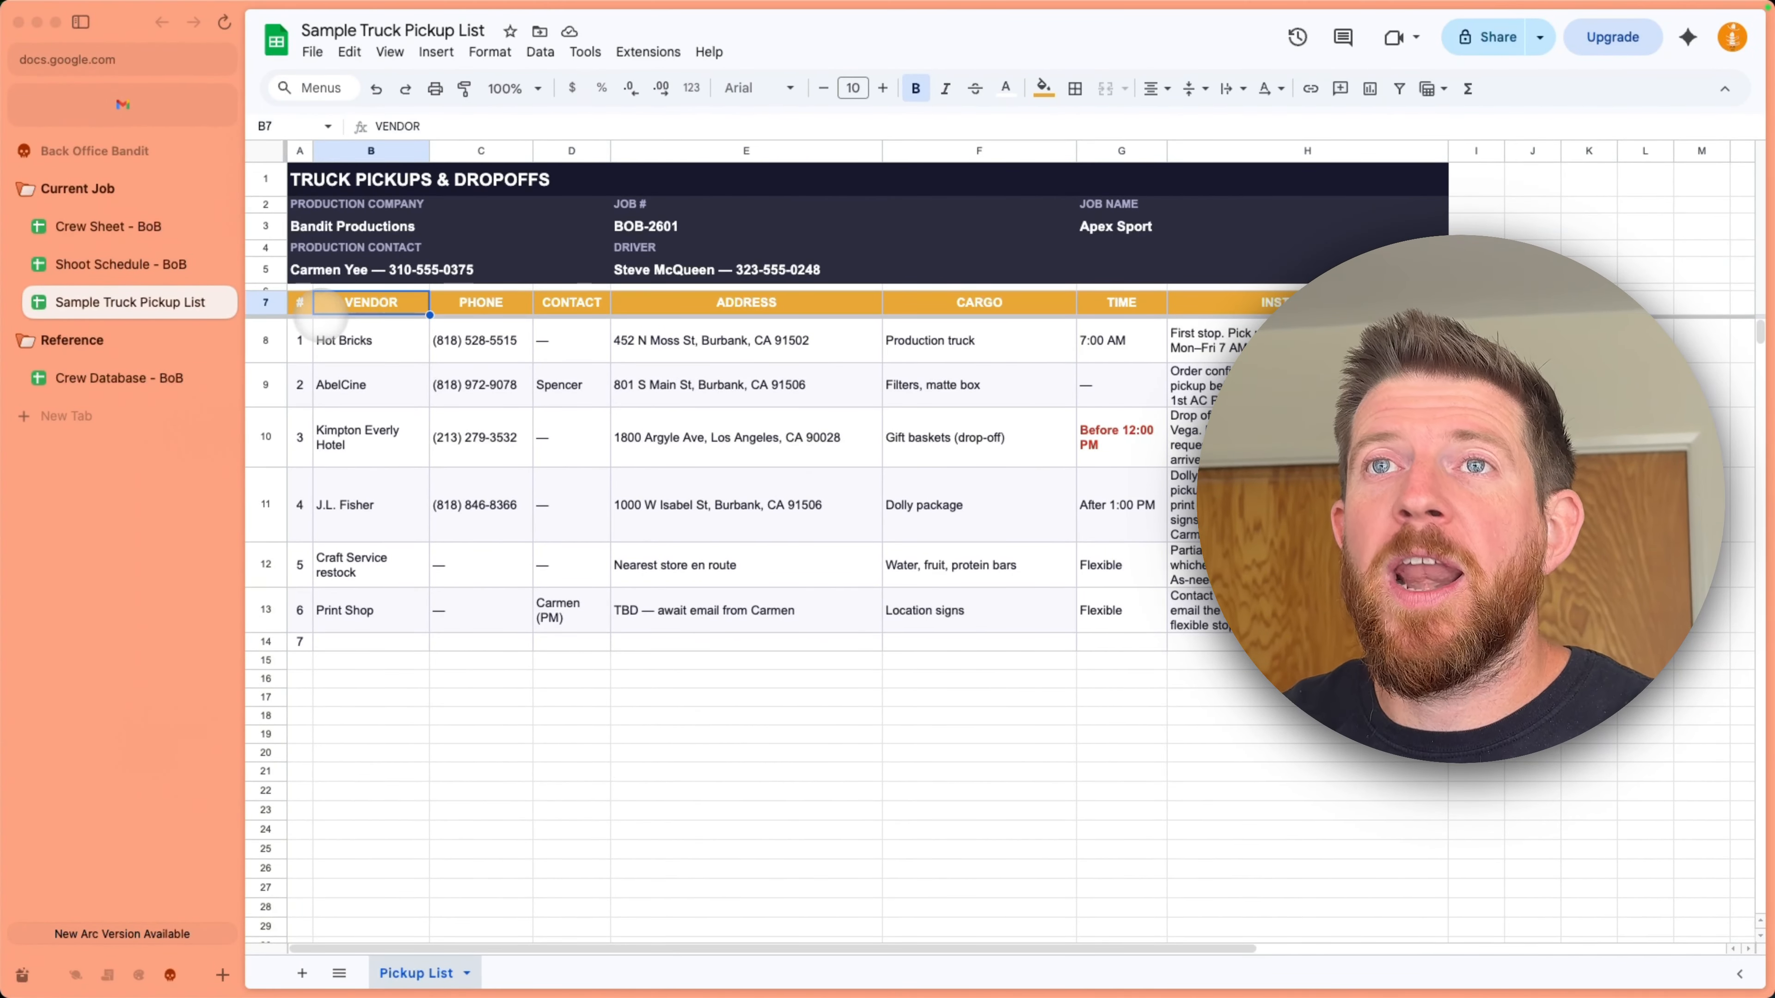
{"action": "key", "text": "super+a"}
{"action": "left_click", "coordinate": [699, 444]}
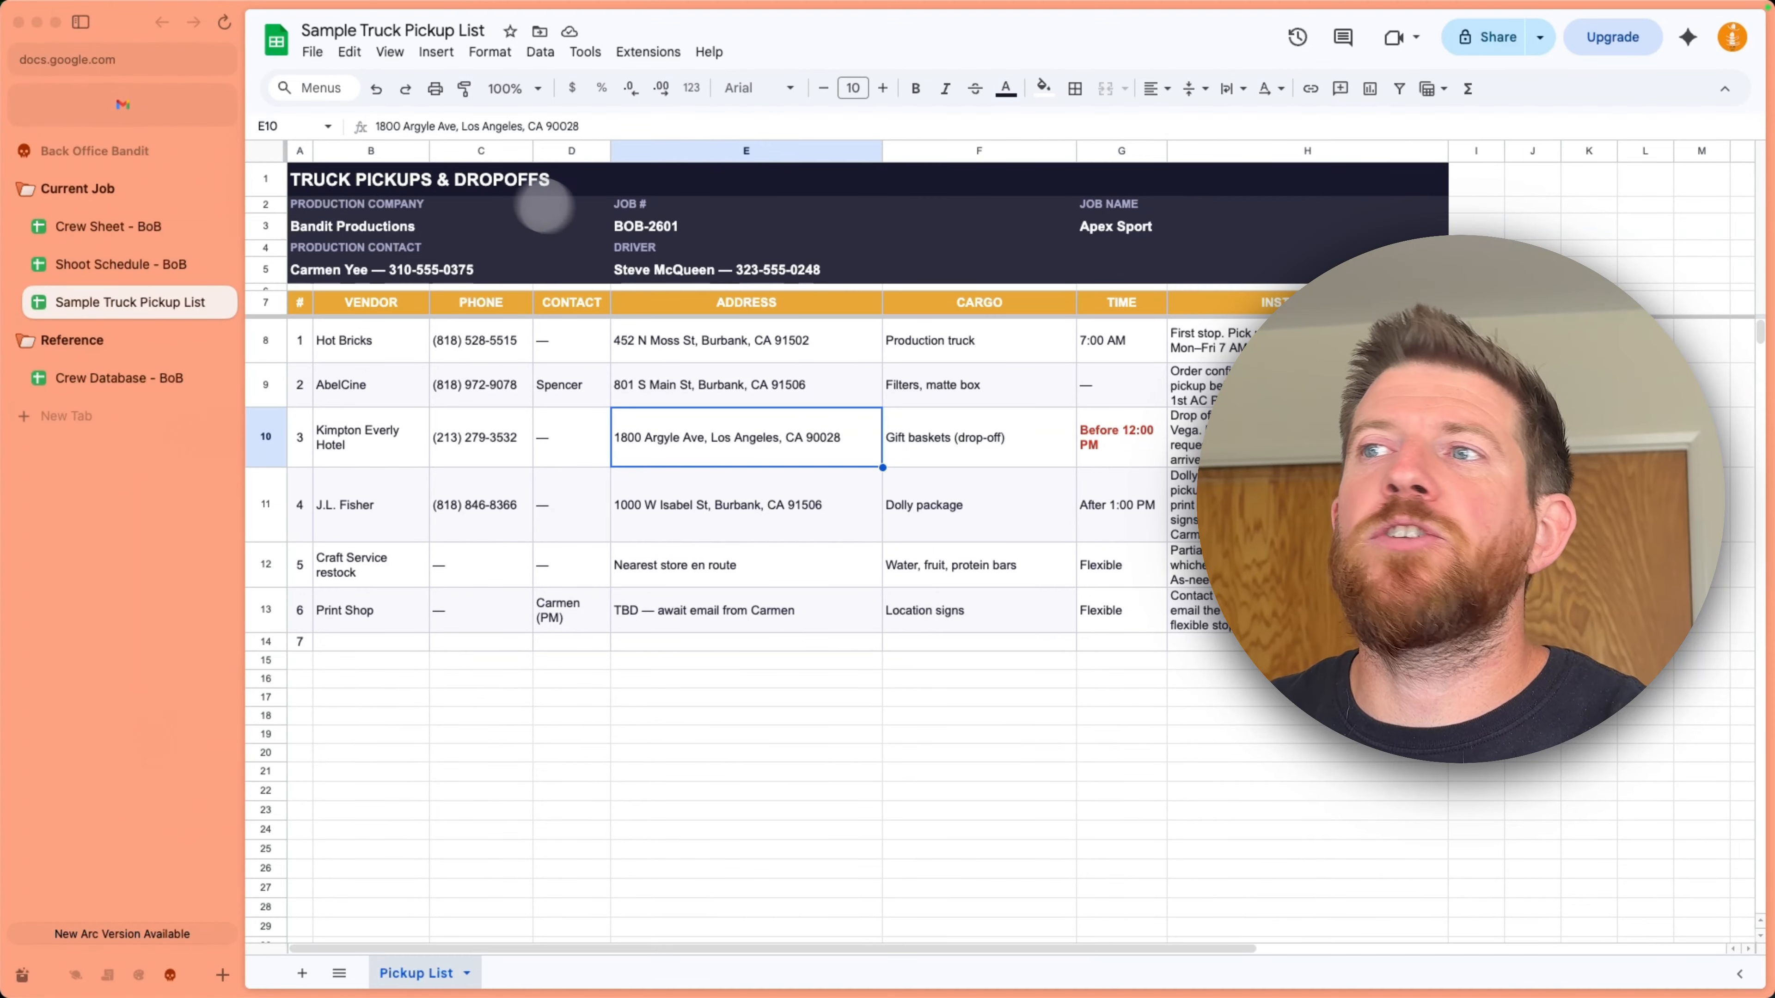